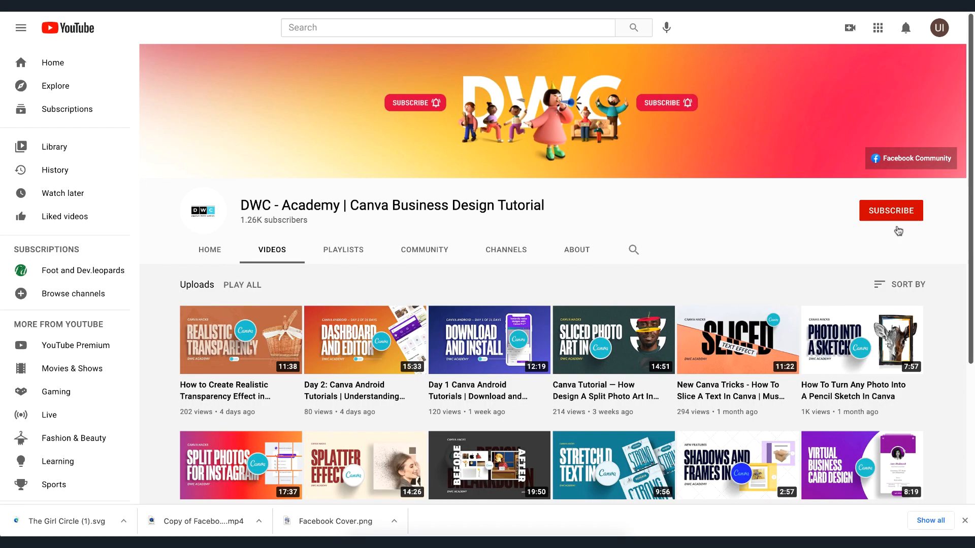
Subscribe to the DWC - Academy channel and set its notifications to All.
{"action": "left_click", "coordinate": [894, 212]}
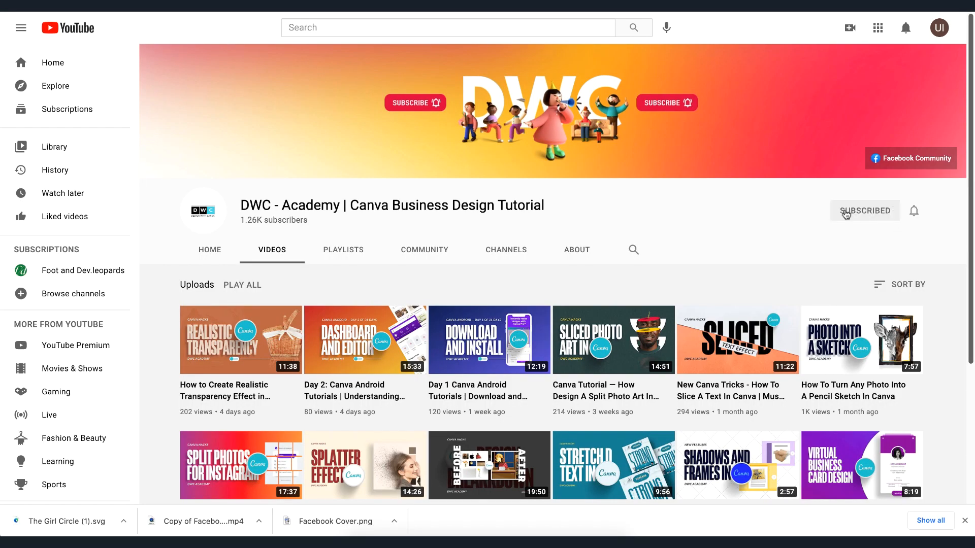
{"action": "left_click", "coordinate": [914, 211]}
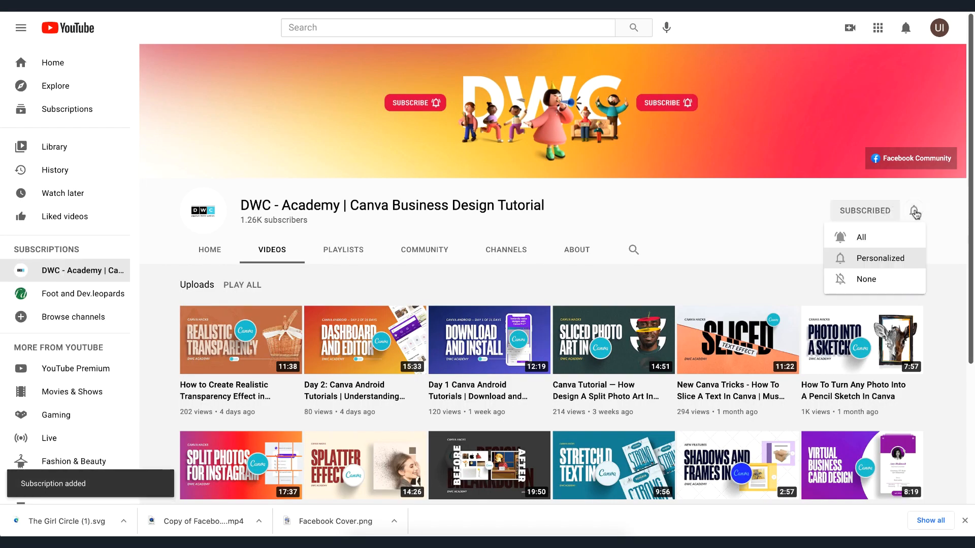
{"action": "left_click", "coordinate": [858, 237]}
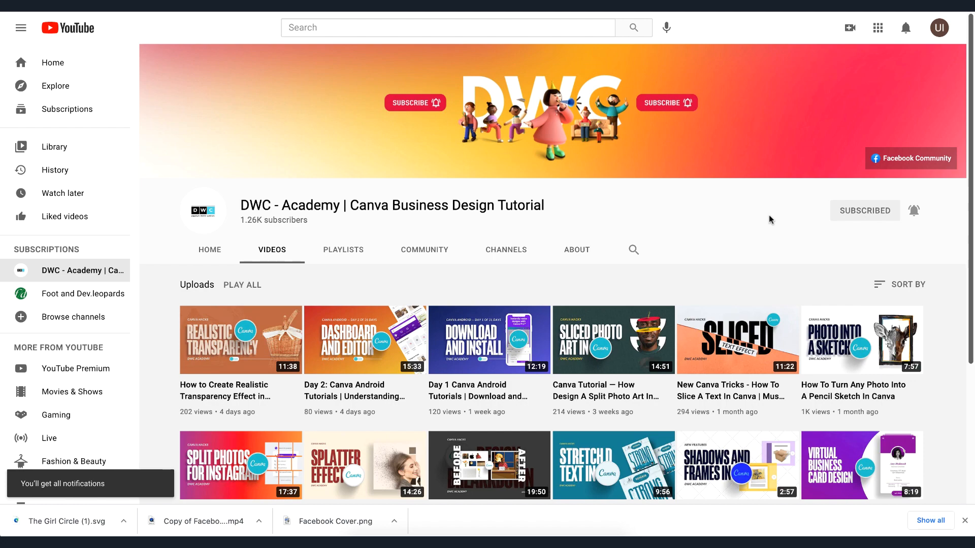
{"action": "scroll", "coordinate": [507, 312], "scroll_direction": "down", "scroll_amount": 2}
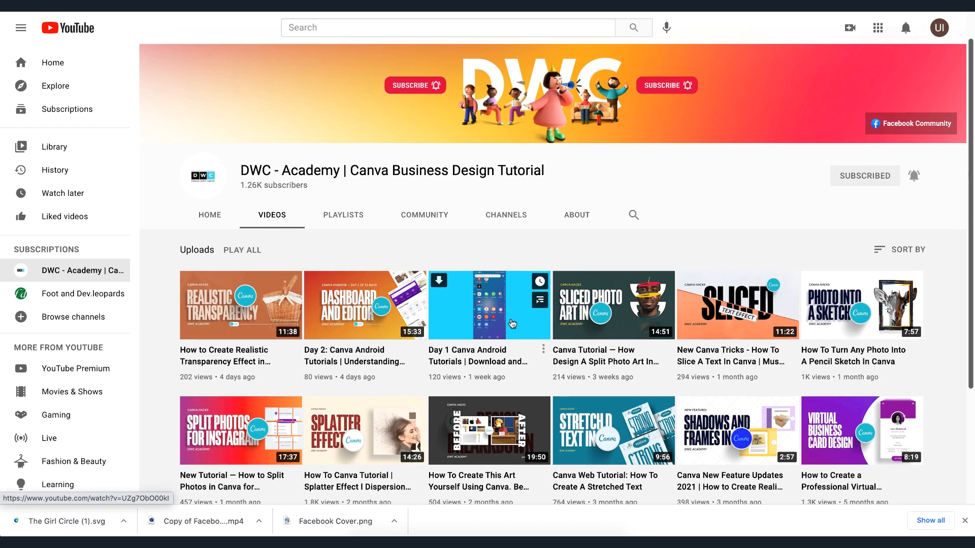
{"action": "scroll", "coordinate": [516, 320], "scroll_direction": "down", "scroll_amount": 3}
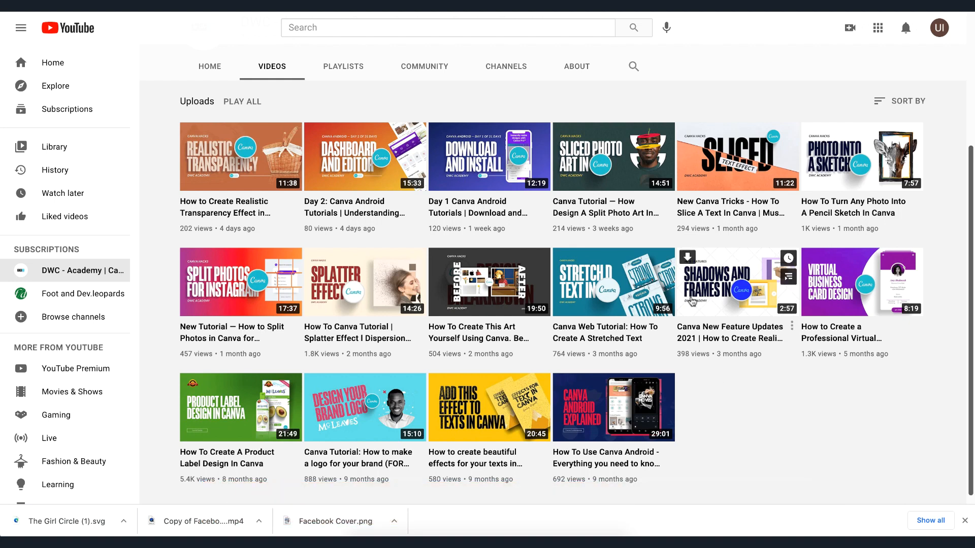
{"action": "scroll", "coordinate": [693, 254], "scroll_direction": "up", "scroll_amount": 4}
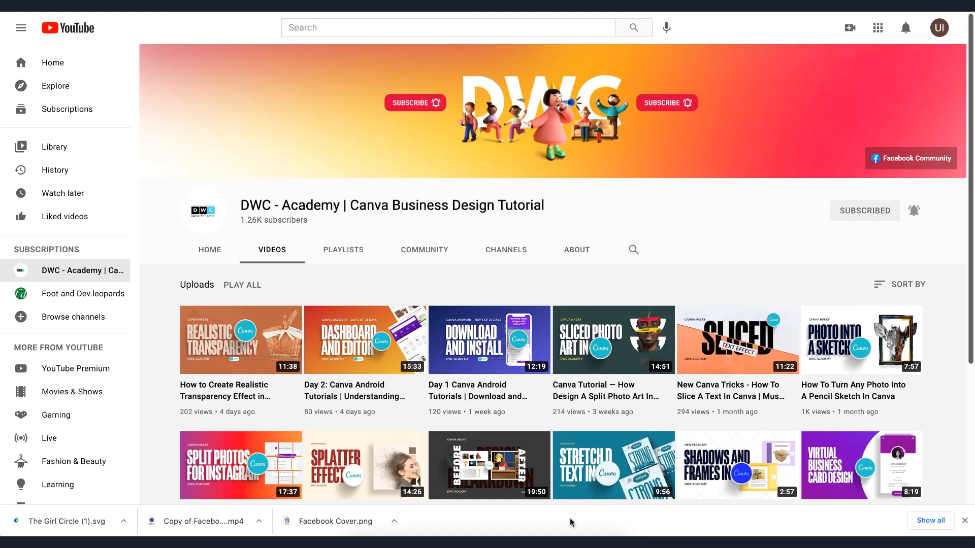
Switch to the template creator's Canva profile page and follow the creator.
{"action": "left_click", "coordinate": [584, 526]}
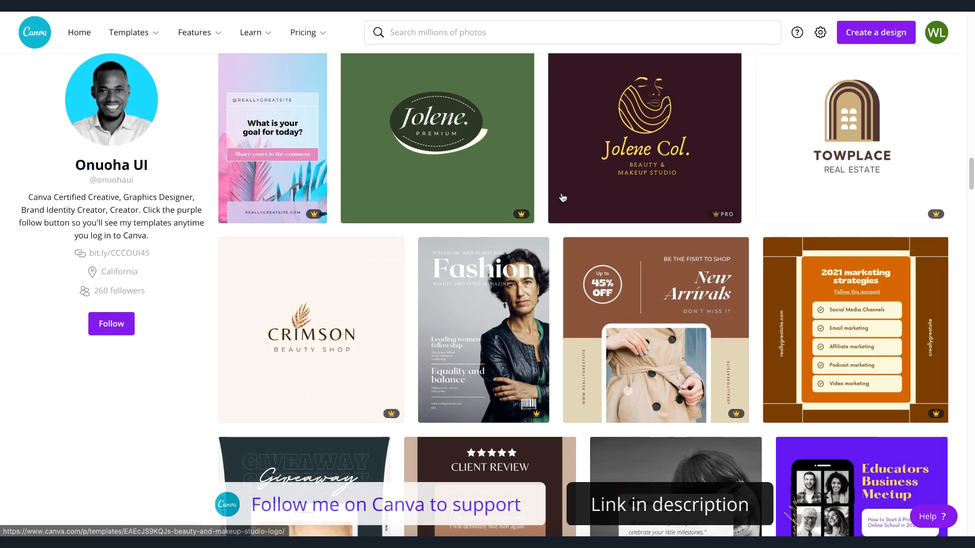
{"action": "scroll", "coordinate": [561, 205], "scroll_direction": "down", "scroll_amount": 10}
{"action": "scroll", "coordinate": [561, 205], "scroll_direction": "up", "scroll_amount": 10}
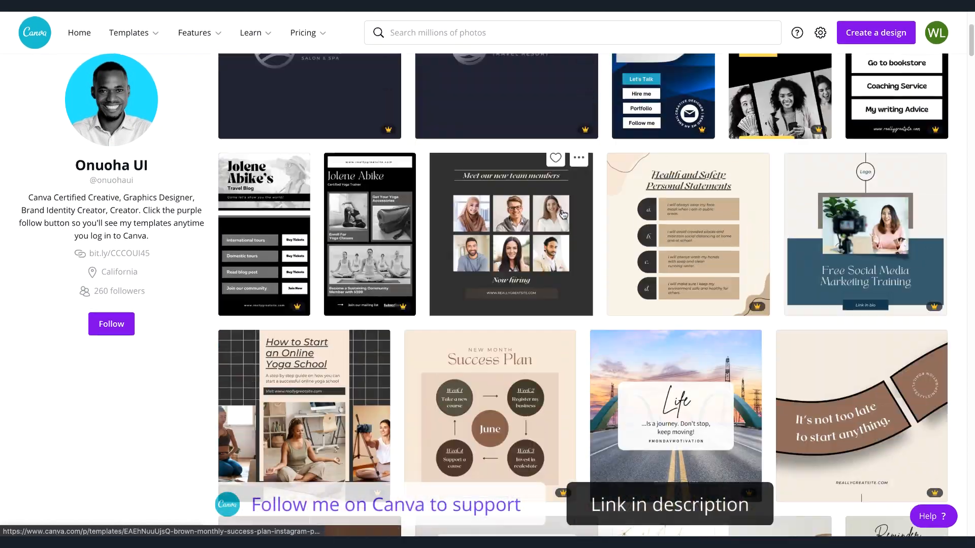
{"action": "scroll", "coordinate": [560, 213], "scroll_direction": "down", "scroll_amount": 10}
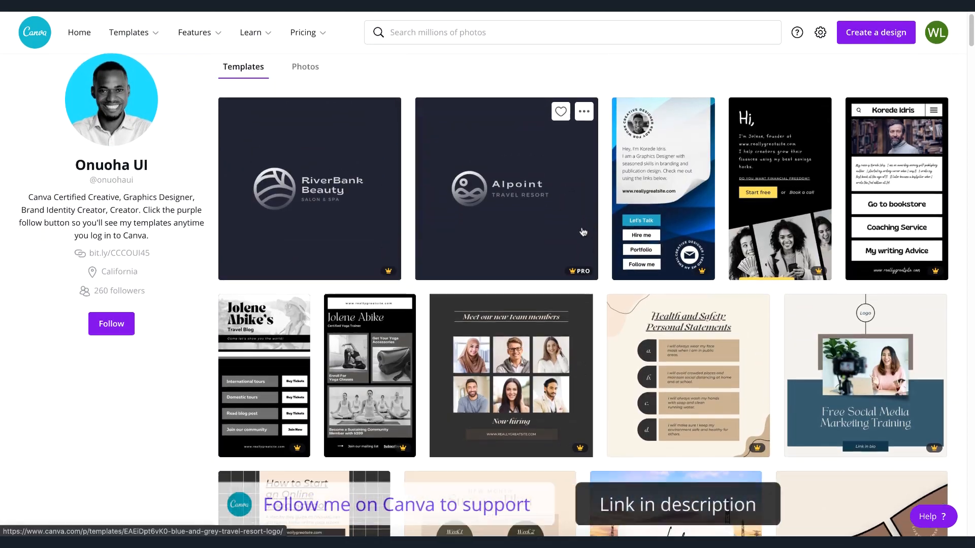
{"action": "scroll", "coordinate": [587, 233], "scroll_direction": "down", "scroll_amount": 10}
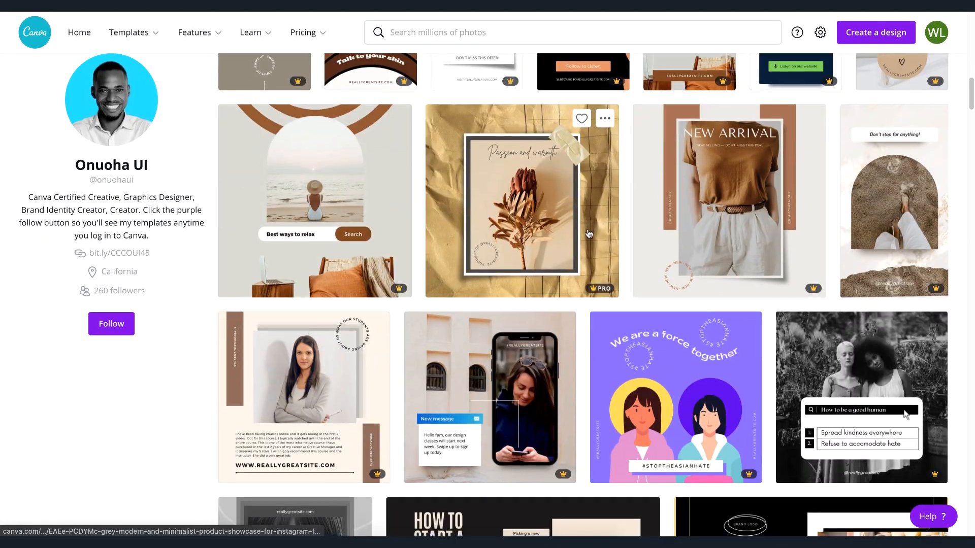
{"action": "scroll", "coordinate": [587, 235], "scroll_direction": "down", "scroll_amount": 6}
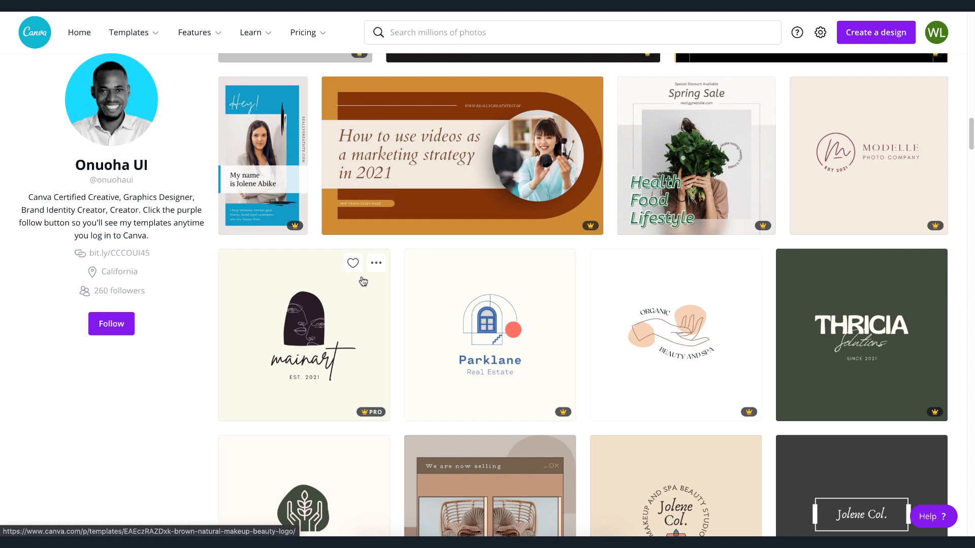
{"action": "left_click", "coordinate": [103, 324]}
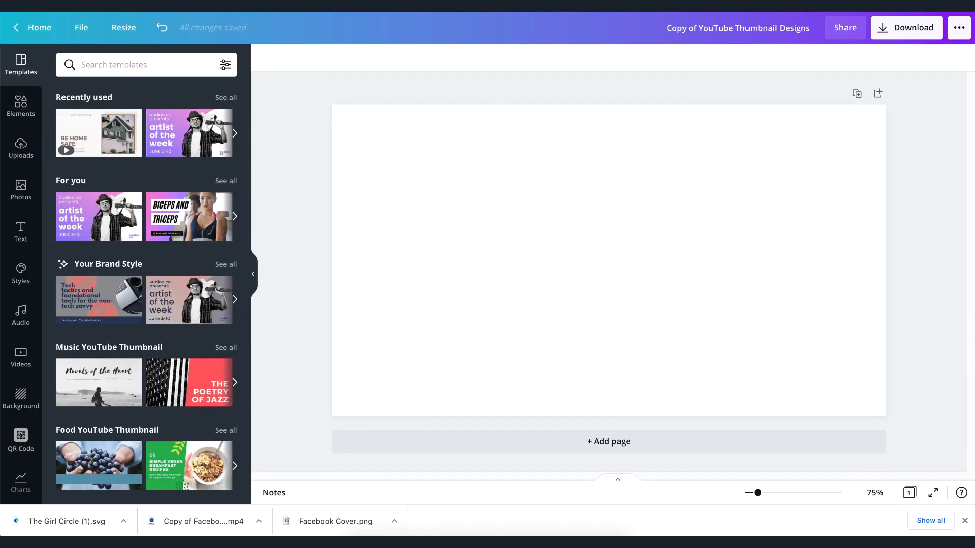
Add the recently used candle graphic (Spa theme icon) to the blank page and scale it down to a small icon.
{"action": "left_click", "coordinate": [20, 105]}
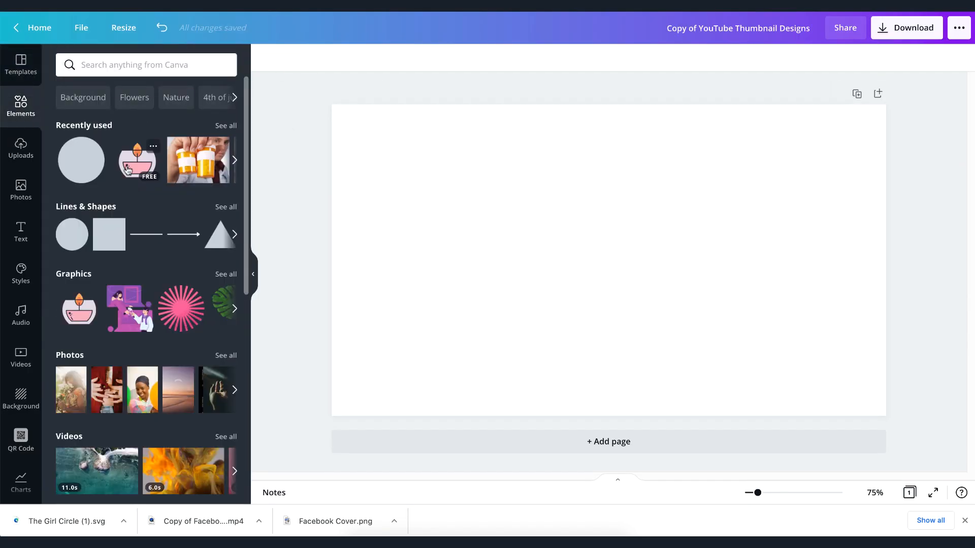
{"action": "left_click", "coordinate": [127, 169]}
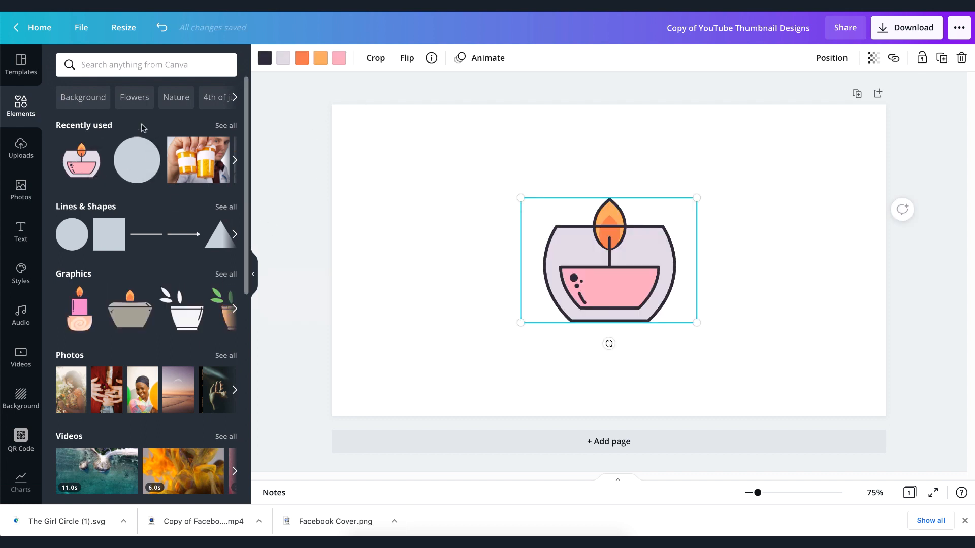
{"action": "left_click", "coordinate": [97, 146]}
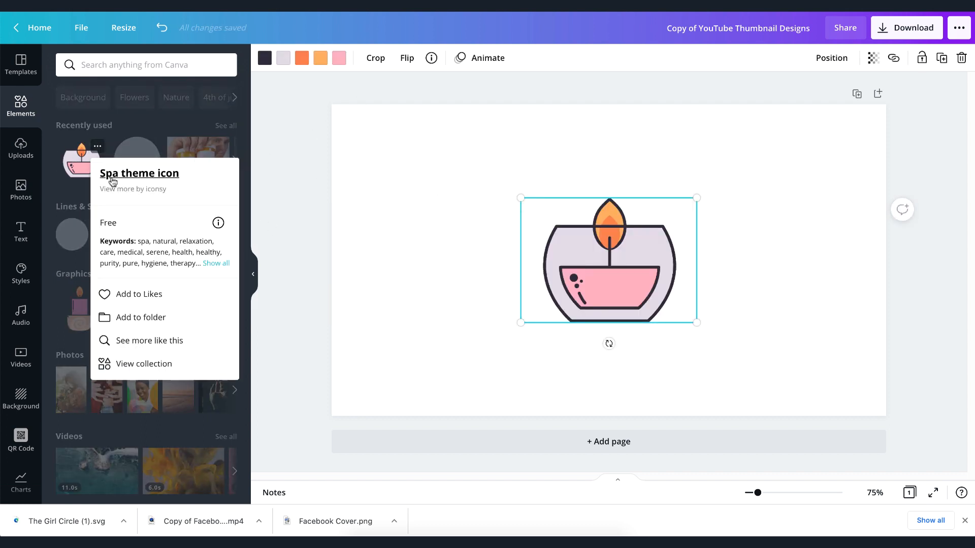
{"action": "left_click", "coordinate": [404, 170]}
{"action": "left_click", "coordinate": [568, 228]}
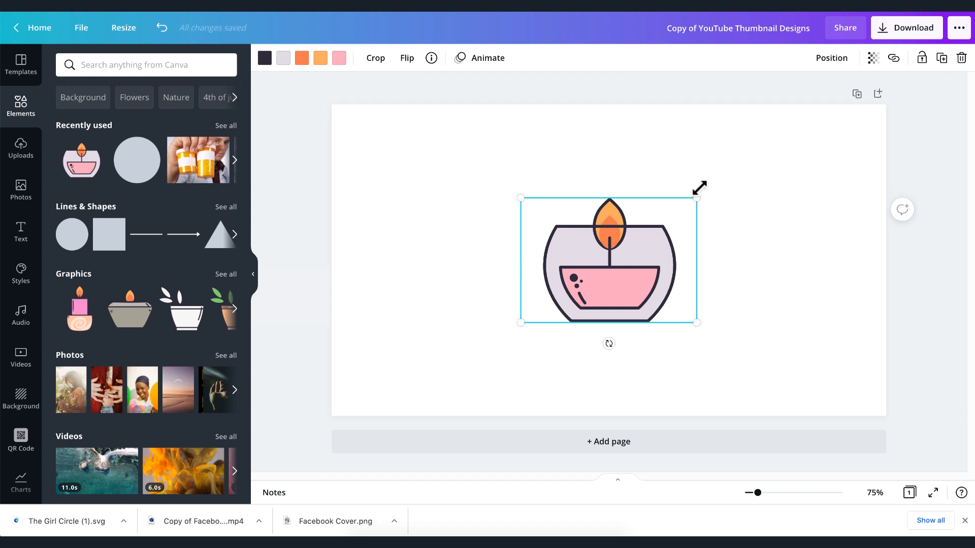
{"action": "left_click_drag", "start_coordinate": [696, 193], "coordinate": [666, 266]}
{"action": "left_click", "coordinate": [685, 222]}
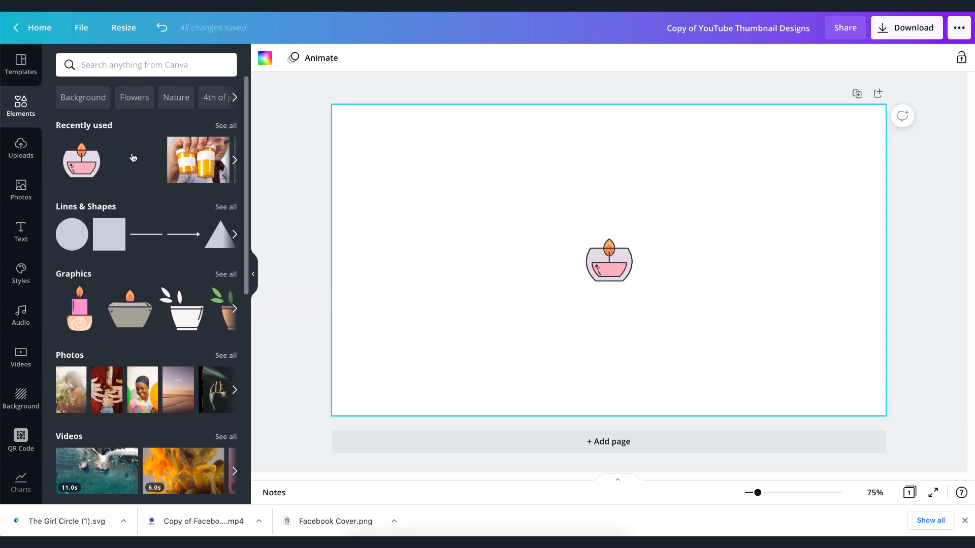
Add the recently used circle shape and send it behind the candle icon.
{"action": "left_click", "coordinate": [120, 160]}
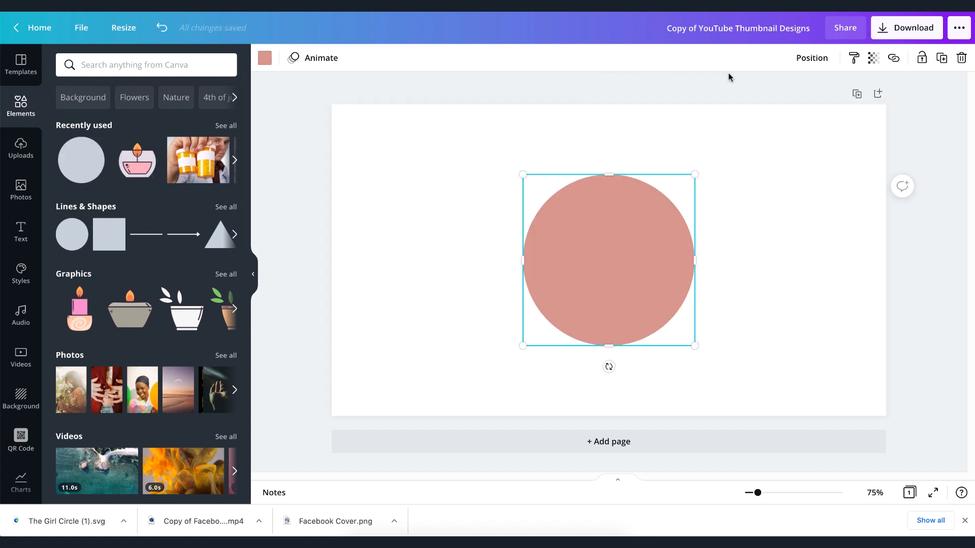
{"action": "left_click", "coordinate": [807, 58]}
{"action": "left_click", "coordinate": [763, 93]}
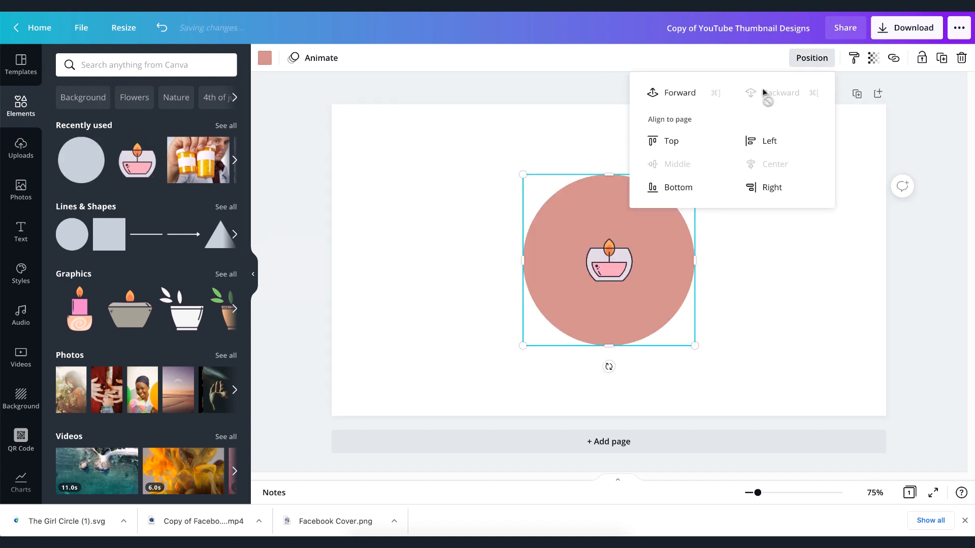
Shrink the circle to a small badge that just frames the candle icon.
{"action": "left_click", "coordinate": [624, 213]}
{"action": "left_click_drag", "start_coordinate": [696, 171], "coordinate": [650, 246]}
{"action": "left_click", "coordinate": [737, 254]}
Nudge the candle icon up slightly so it sits vertically centered in the circle.
{"action": "left_click", "coordinate": [604, 262]}
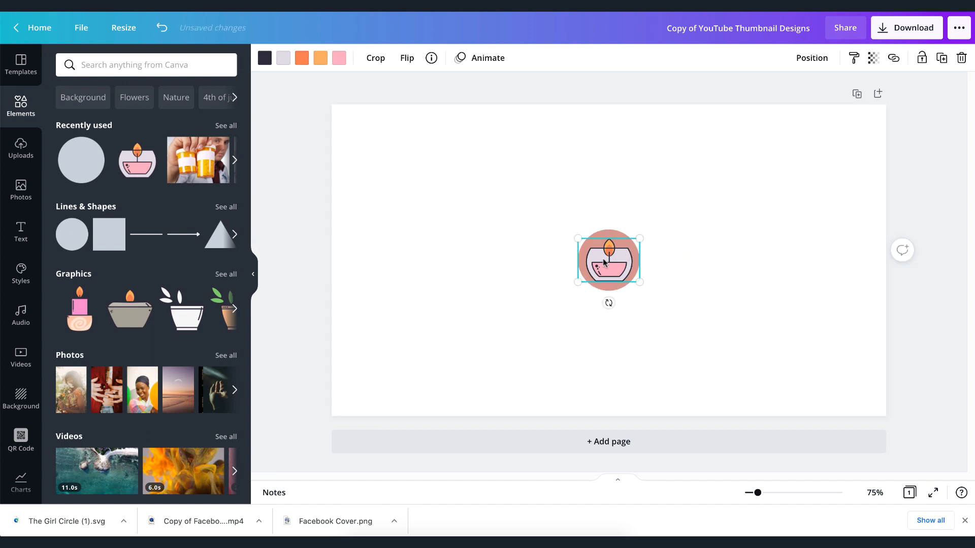
{"action": "key", "text": "Up"}
{"action": "key", "text": "Up"}
{"action": "key", "text": "Up"}
{"action": "key", "text": "Up"}
{"action": "key", "text": "Up"}
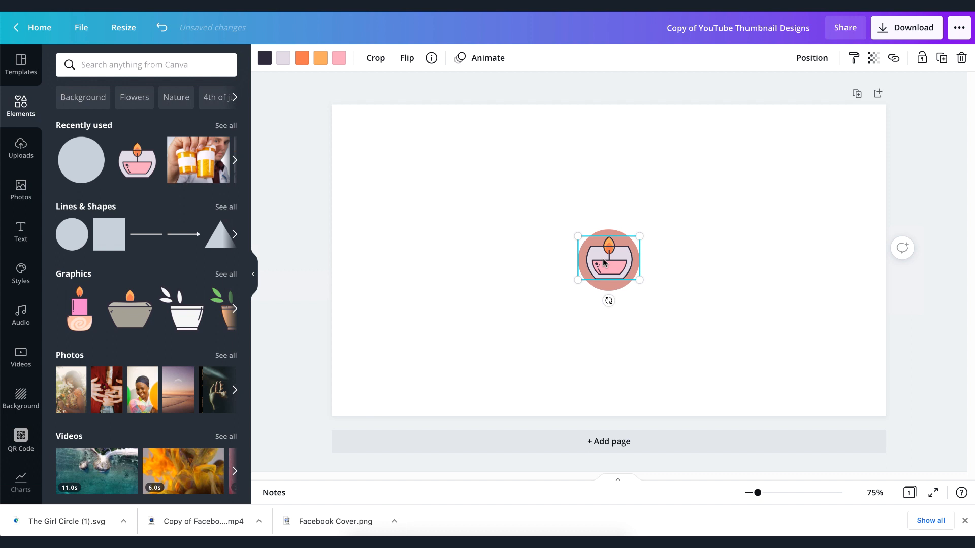
{"action": "left_click", "coordinate": [737, 252]}
Scale the candle icon down slightly and re-center it inside the circle.
{"action": "scroll", "coordinate": [623, 260], "scroll_direction": "up", "scroll_amount": 5}
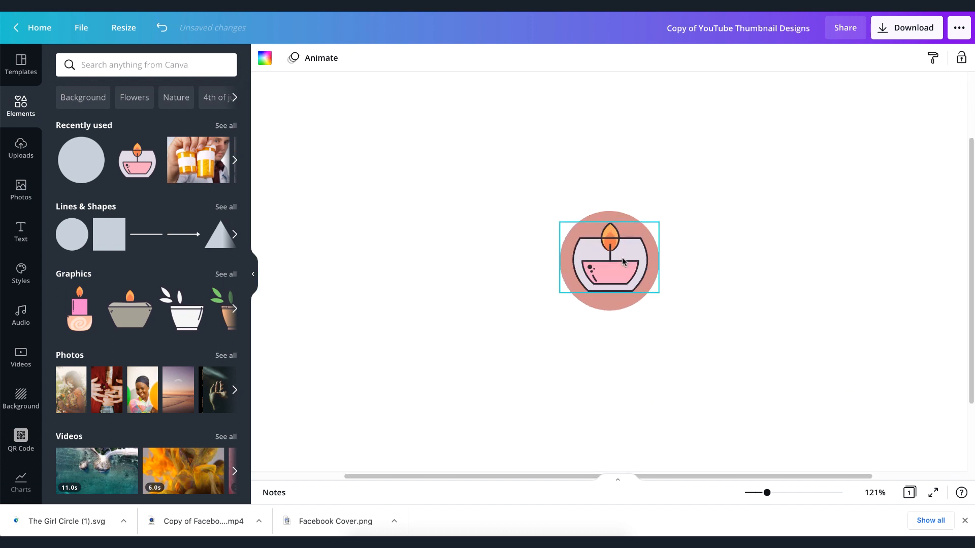
{"action": "left_click", "coordinate": [608, 269]}
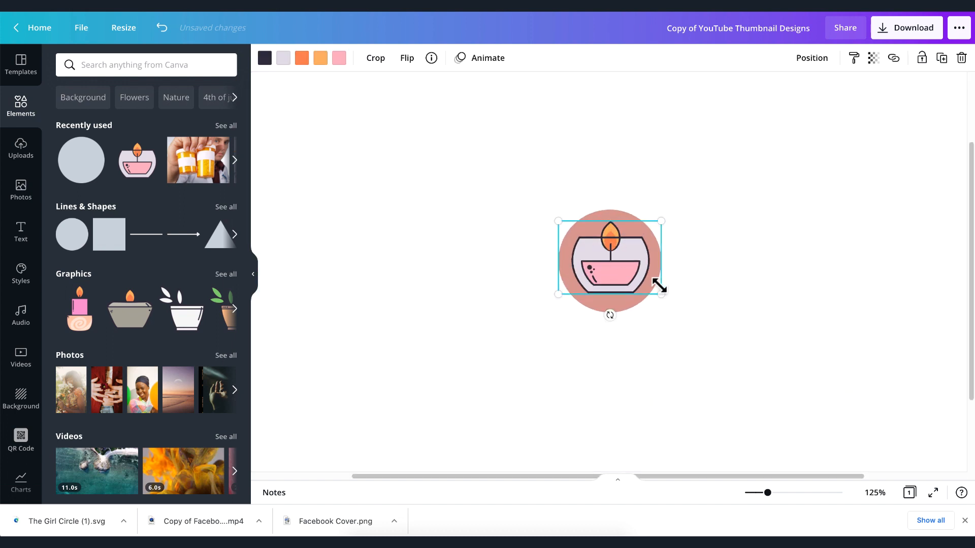
{"action": "left_click_drag", "start_coordinate": [656, 289], "coordinate": [653, 289]}
{"action": "left_click", "coordinate": [751, 232]}
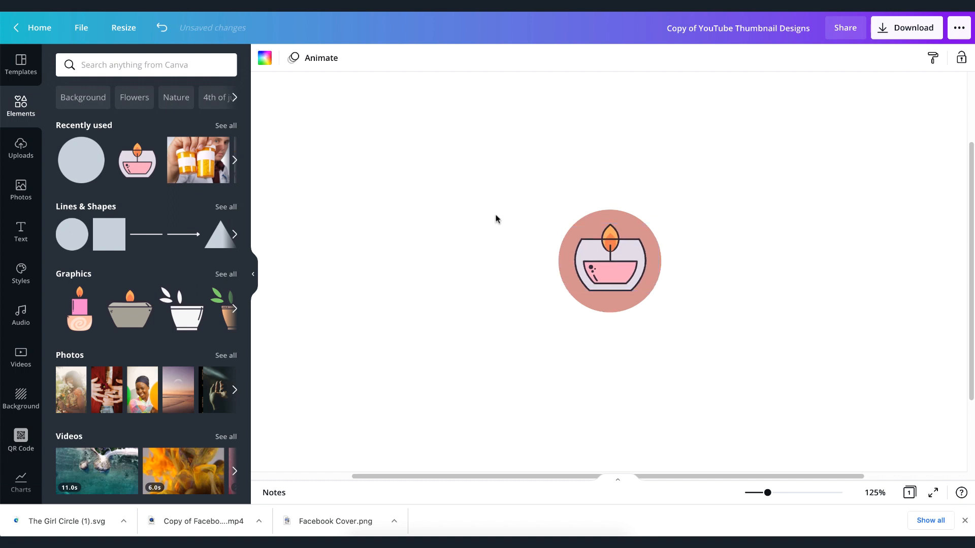
{"action": "left_click", "coordinate": [593, 269]}
{"action": "left_click", "coordinate": [739, 253]}
{"action": "left_click", "coordinate": [597, 265]}
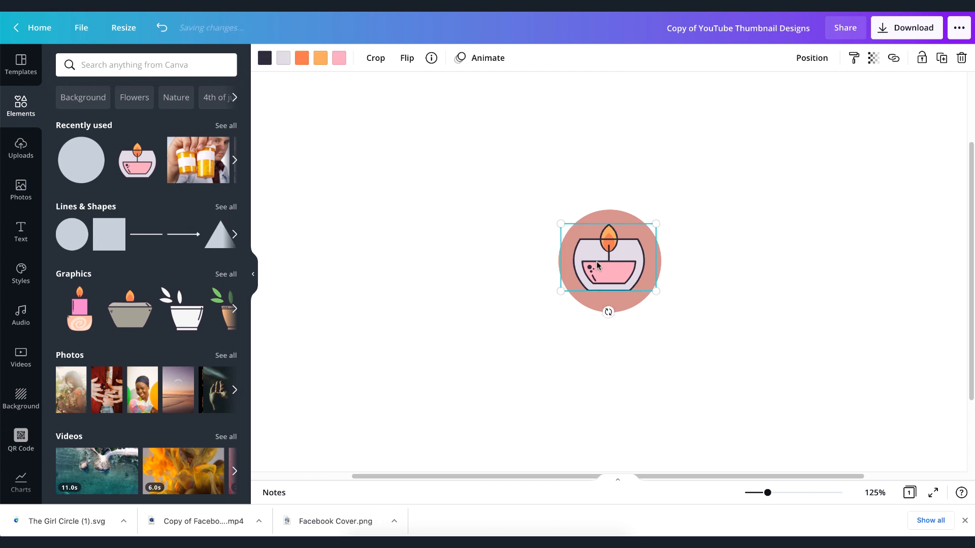
{"action": "left_click", "coordinate": [736, 257]}
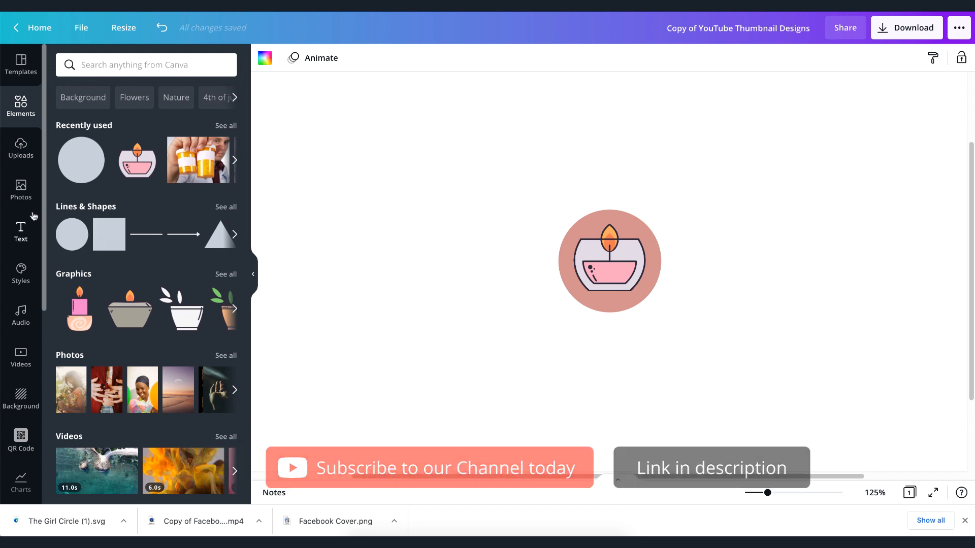
Add a heading reading "Spa and Flower" to the page.
{"action": "left_click", "coordinate": [21, 231]}
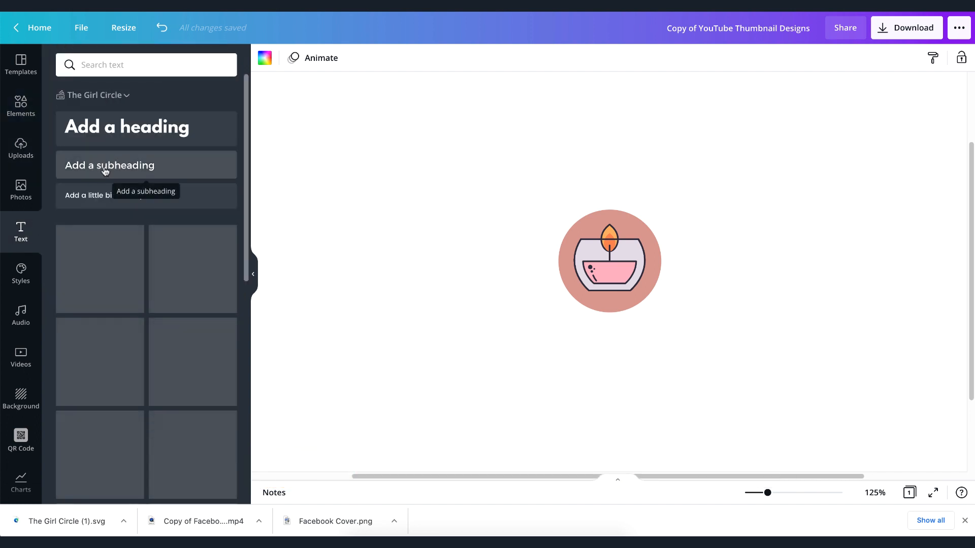
{"action": "left_click", "coordinate": [115, 141]}
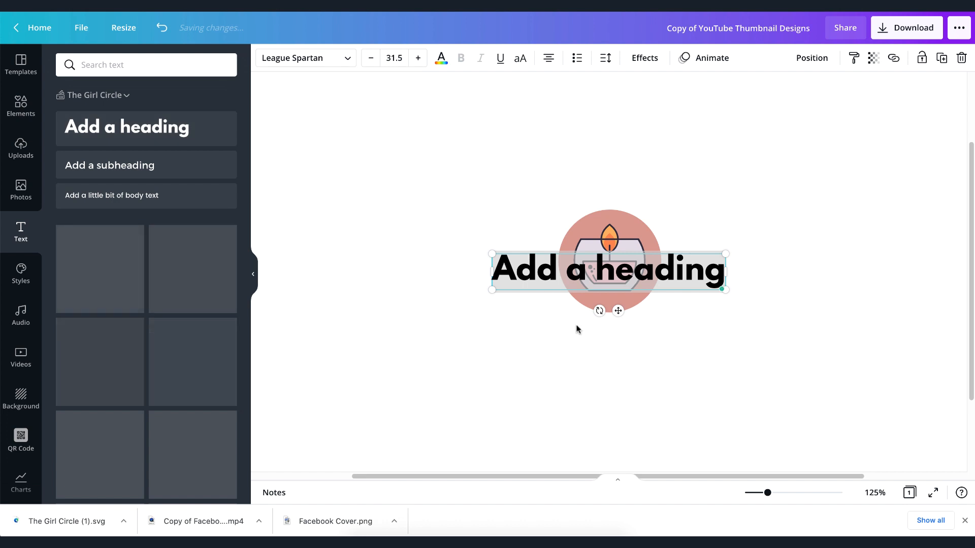
{"action": "type", "text": "Spa"}
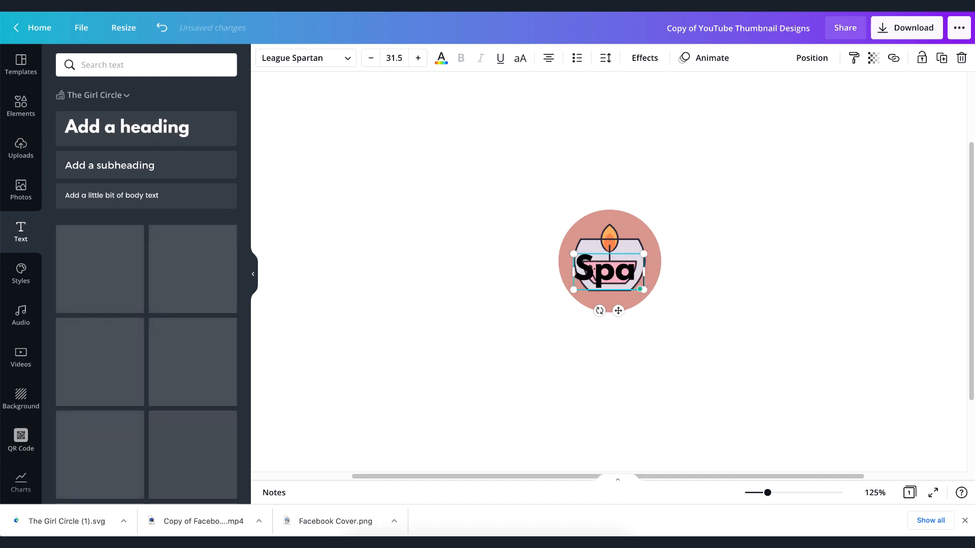
{"action": "type", "text": " and b"}
{"action": "key", "text": "BackSpace"}
{"action": "key", "text": "BackSpace"}
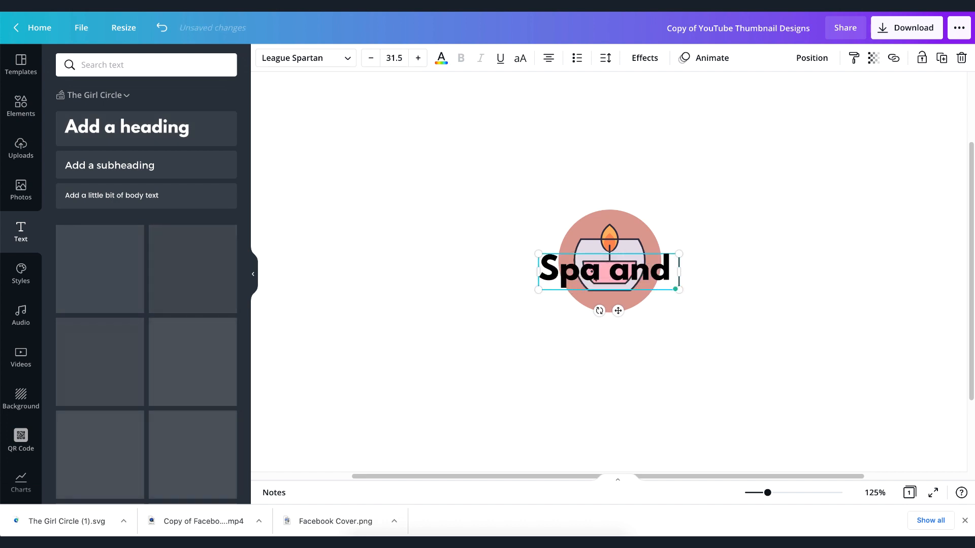
{"action": "type", "text": "Flower"}
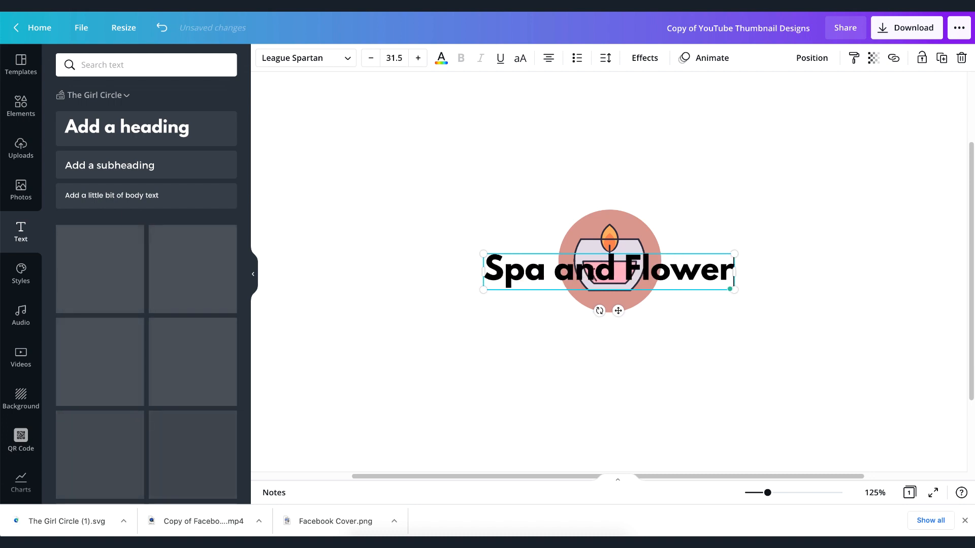
Set the "Spa and Flower" heading's font to Gliker Expanded and scale it down to size 15.3.
{"action": "left_click", "coordinate": [297, 59]}
{"action": "left_click", "coordinate": [124, 69]}
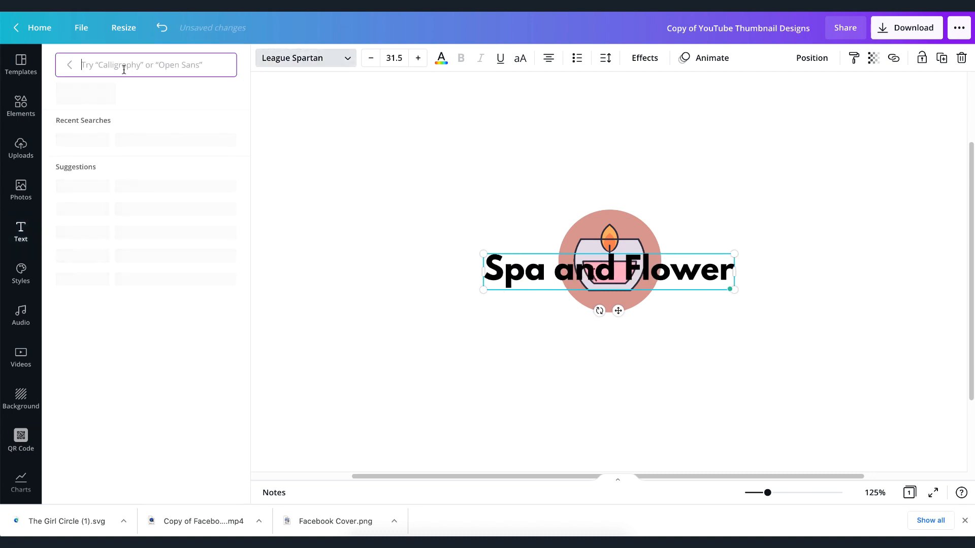
{"action": "type", "text": "gliker"}
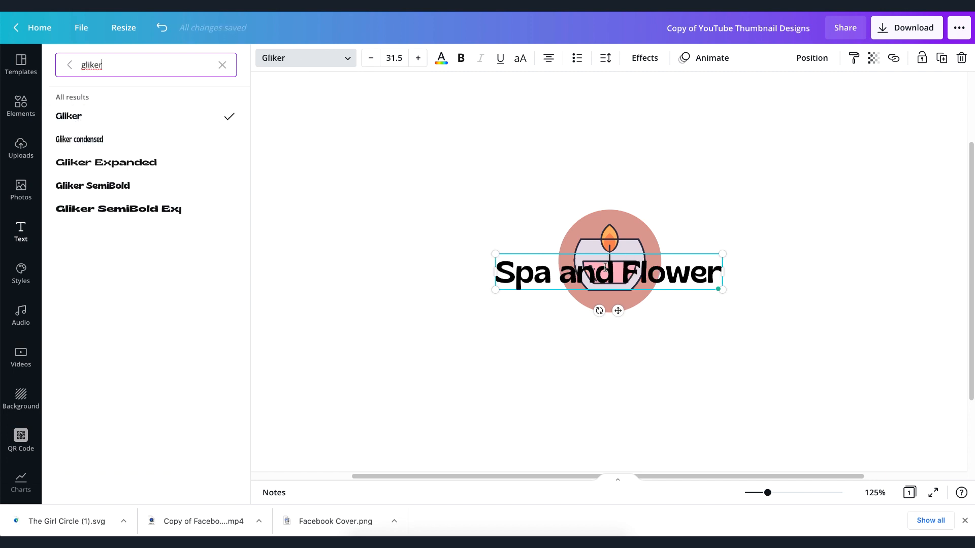
{"action": "left_click", "coordinate": [118, 163]}
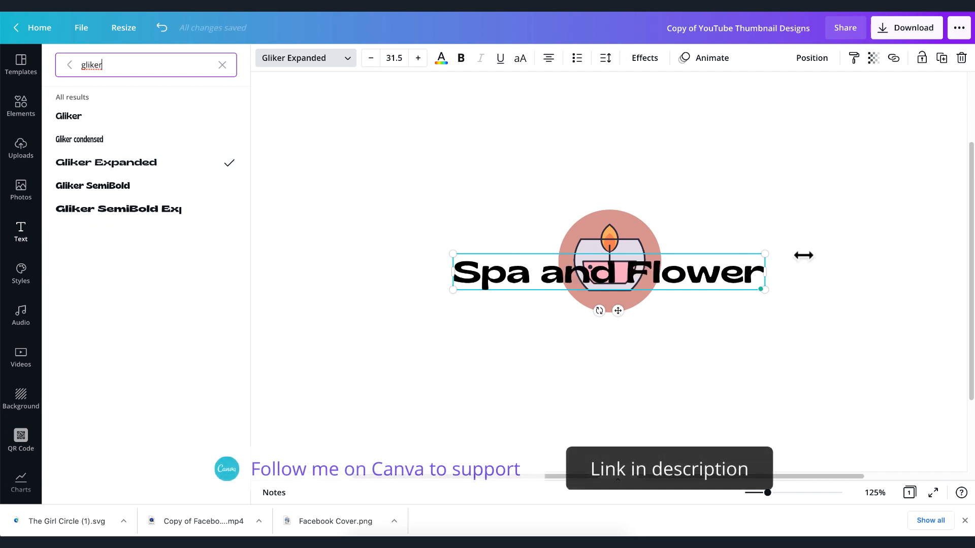
{"action": "left_click_drag", "start_coordinate": [769, 250], "coordinate": [684, 278]}
{"action": "left_click", "coordinate": [462, 63]}
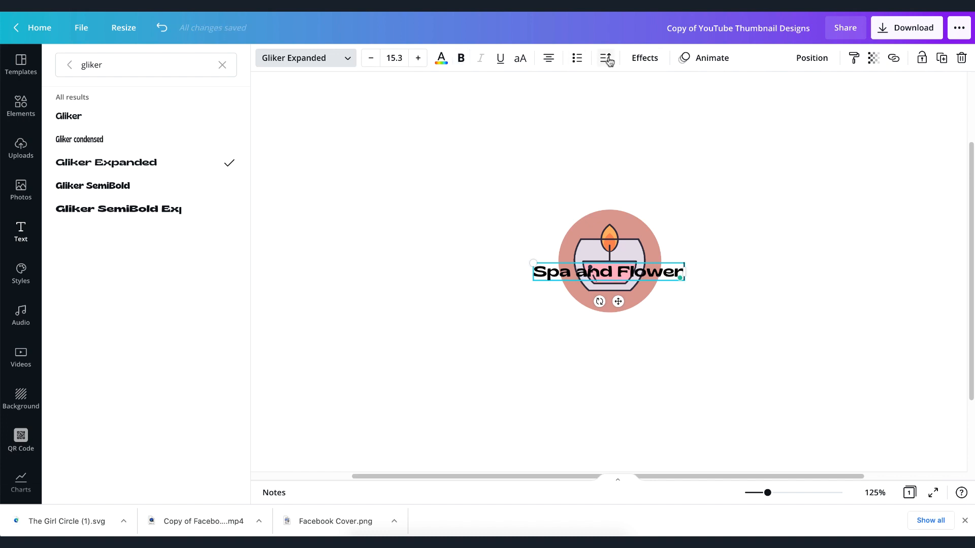
Apply the Curve effect at 67 to the "Spa and Flower" heading and enlarge it to size 19.6 over the circle's upper half.
{"action": "left_click", "coordinate": [644, 59]}
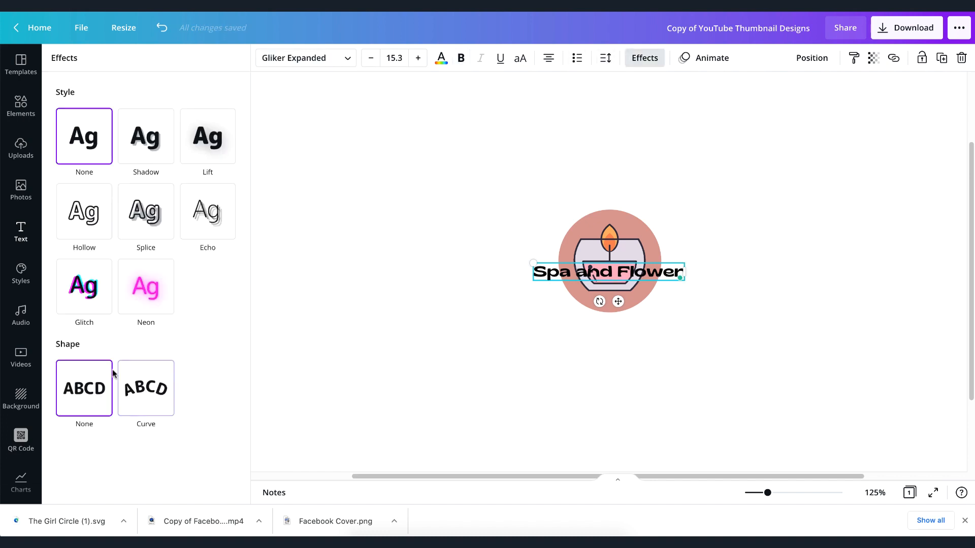
{"action": "left_click", "coordinate": [146, 388]}
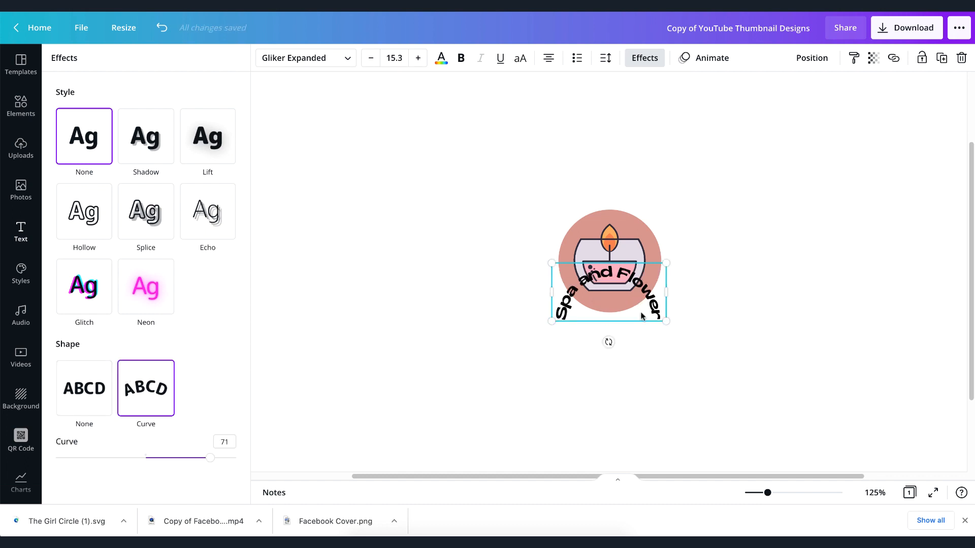
{"action": "left_click_drag", "start_coordinate": [641, 316], "coordinate": [684, 265]}
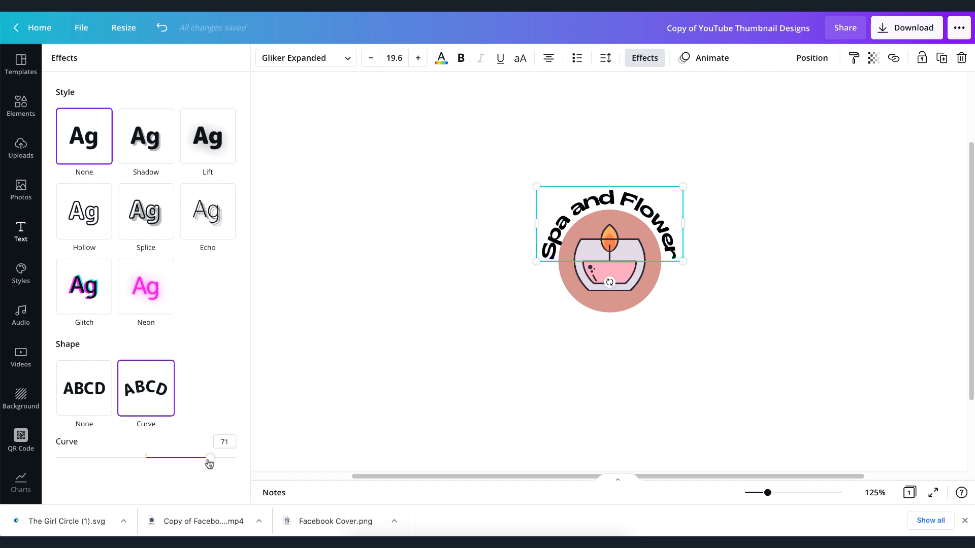
{"action": "left_click_drag", "start_coordinate": [208, 460], "coordinate": [207, 458]}
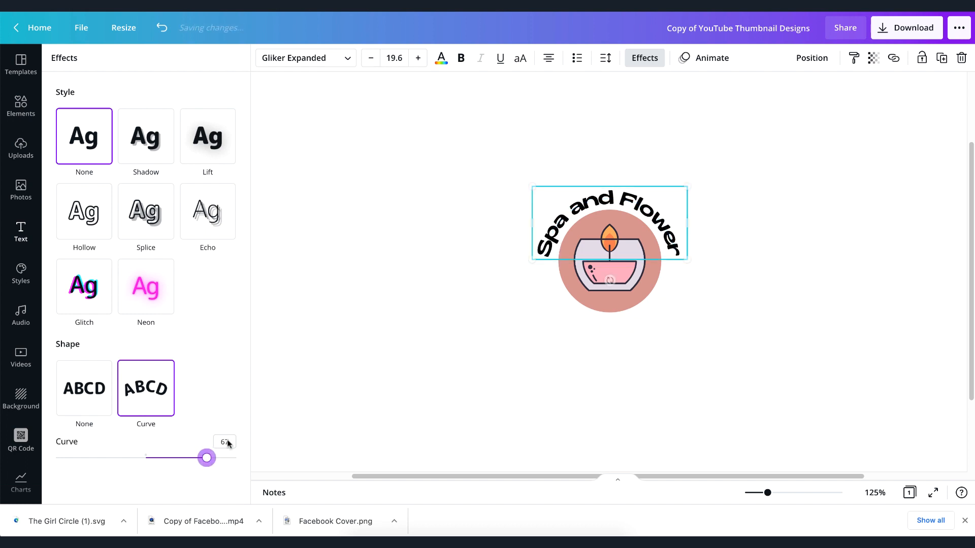
Shift the curved "Spa and Flower" heading slightly to center it over the circle and change it to uppercase.
{"action": "left_click", "coordinate": [735, 290]}
{"action": "left_click", "coordinate": [667, 224]}
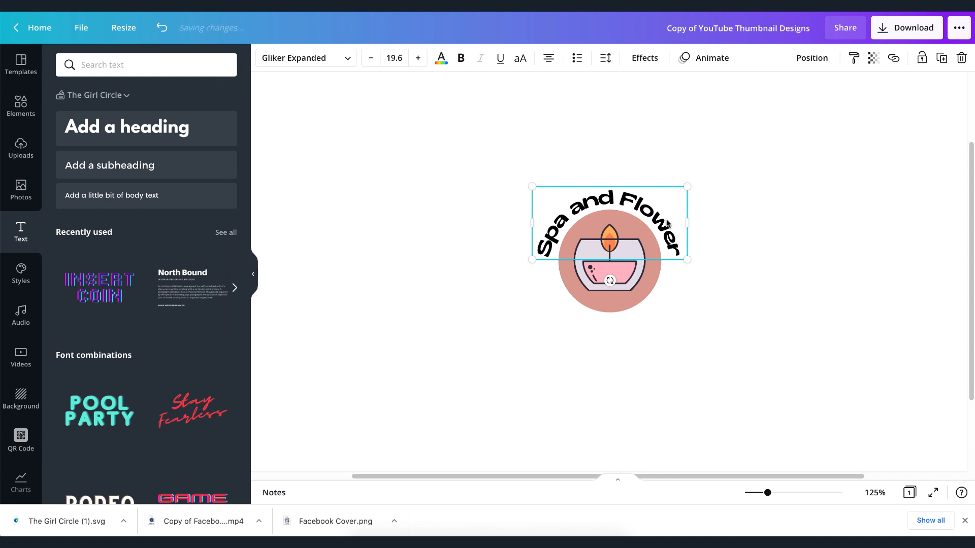
{"action": "left_click_drag", "start_coordinate": [667, 229], "coordinate": [664, 231]}
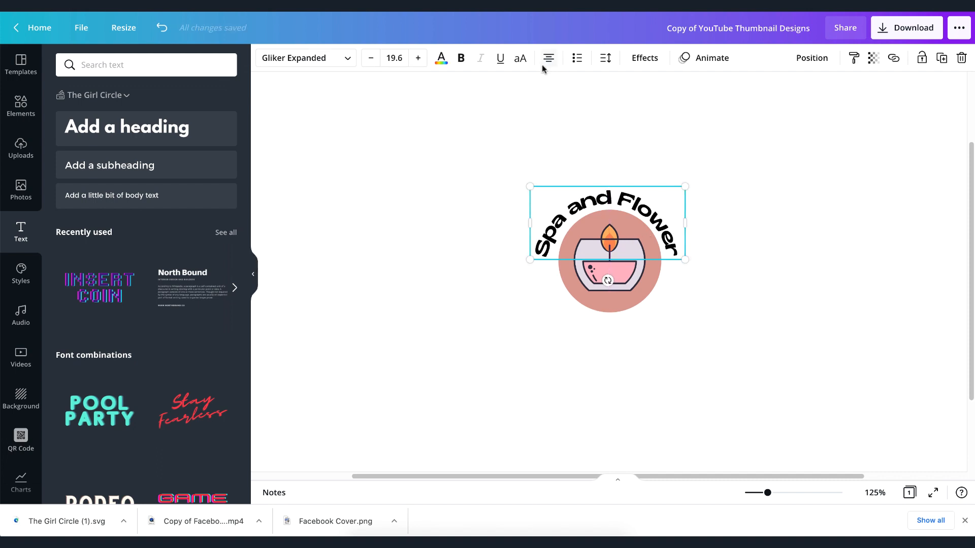
{"action": "left_click", "coordinate": [520, 57]}
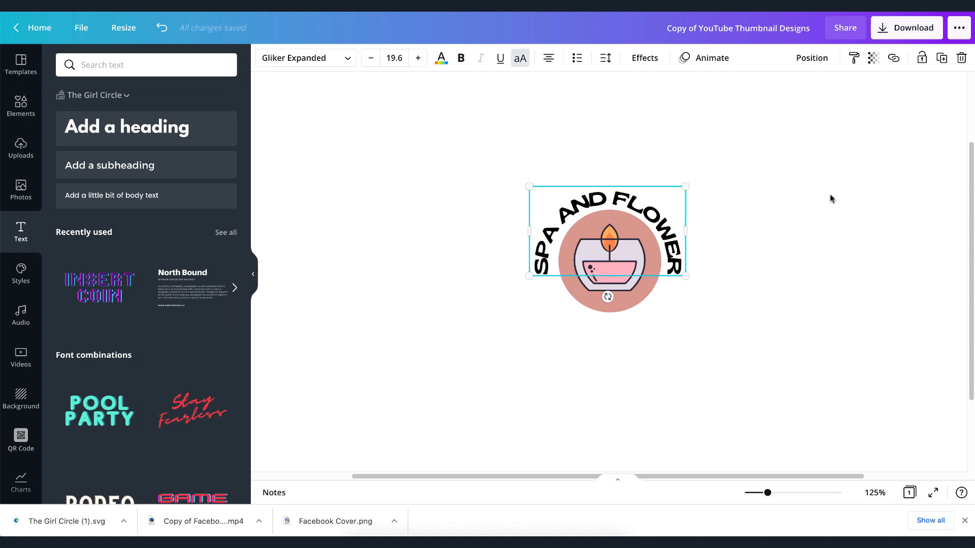
Duplicate the curved heading above the badge and replace the copy's text with "STUDIO".
{"action": "left_click_drag", "start_coordinate": [646, 214], "coordinate": [606, 120]}
{"action": "left_click", "coordinate": [786, 238]}
{"action": "left_click", "coordinate": [601, 202]}
{"action": "double_click", "coordinate": [606, 117]}
{"action": "key", "text": "ctrl+a"}
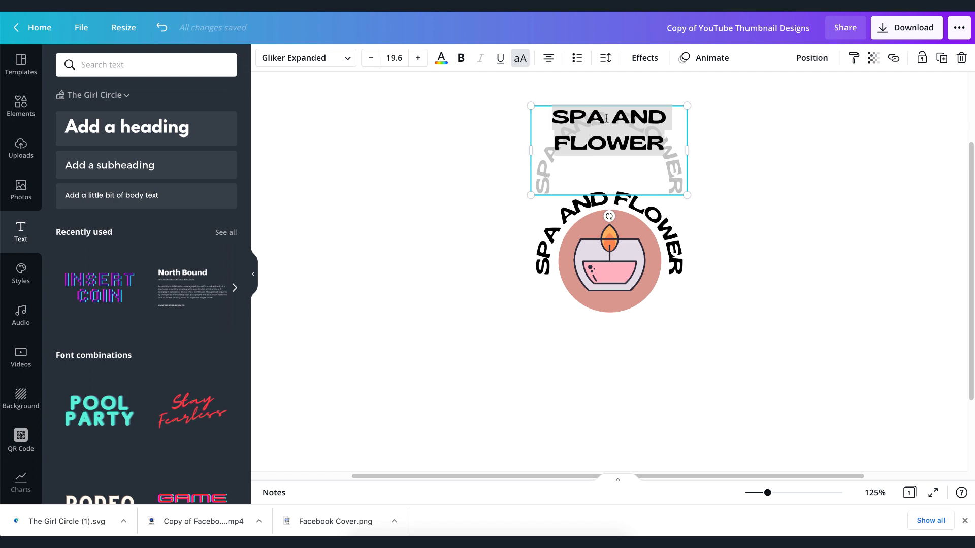
{"action": "type", "text": "STUDIO"}
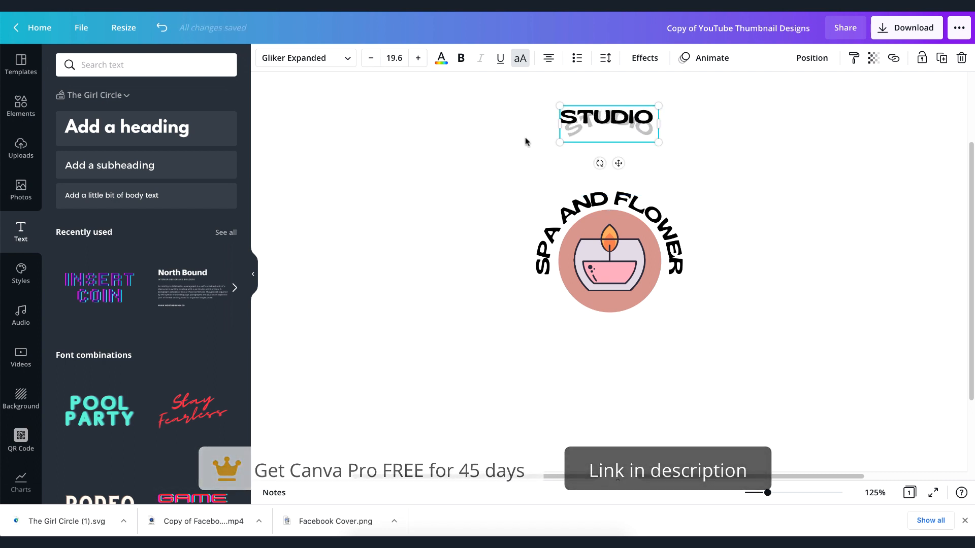
{"action": "left_click", "coordinate": [446, 148]}
Set the "STUDIO" text's font to Montserrat and widen its letter spacing considerably.
{"action": "left_click", "coordinate": [609, 123]}
{"action": "left_click", "coordinate": [284, 59]}
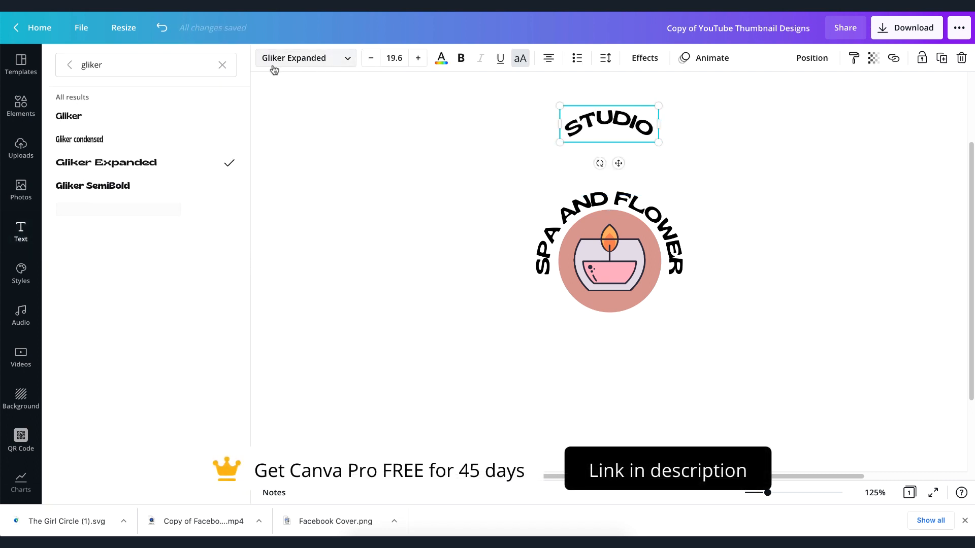
{"action": "double_click", "coordinate": [92, 65]}
{"action": "type", "text": "mons"}
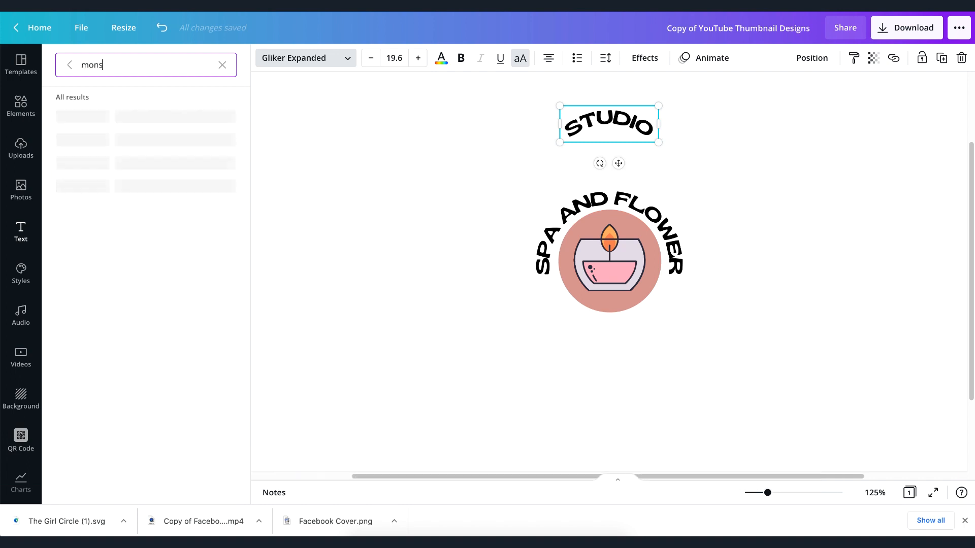
{"action": "key", "text": "BackSpace"}
{"action": "type", "text": "ts"}
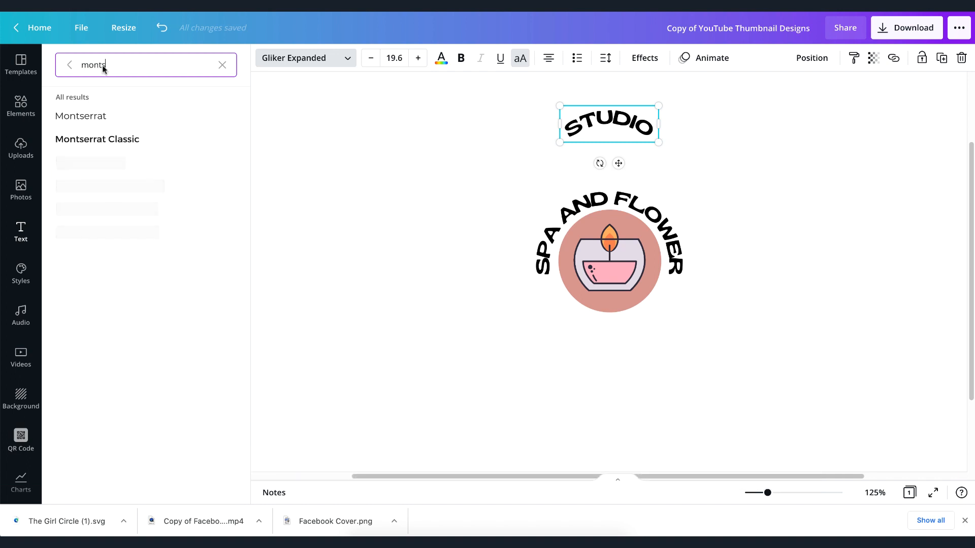
{"action": "left_click", "coordinate": [81, 115]}
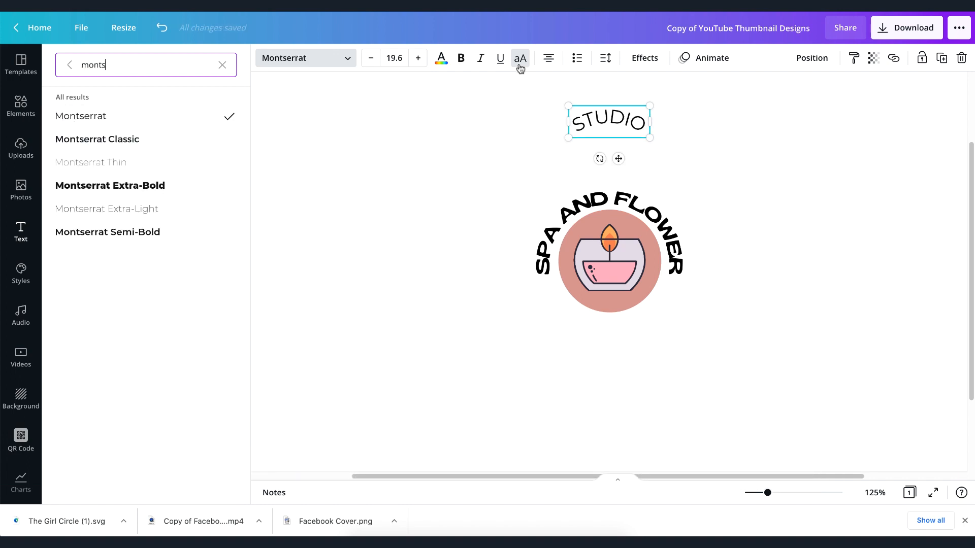
{"action": "left_click", "coordinate": [607, 58]}
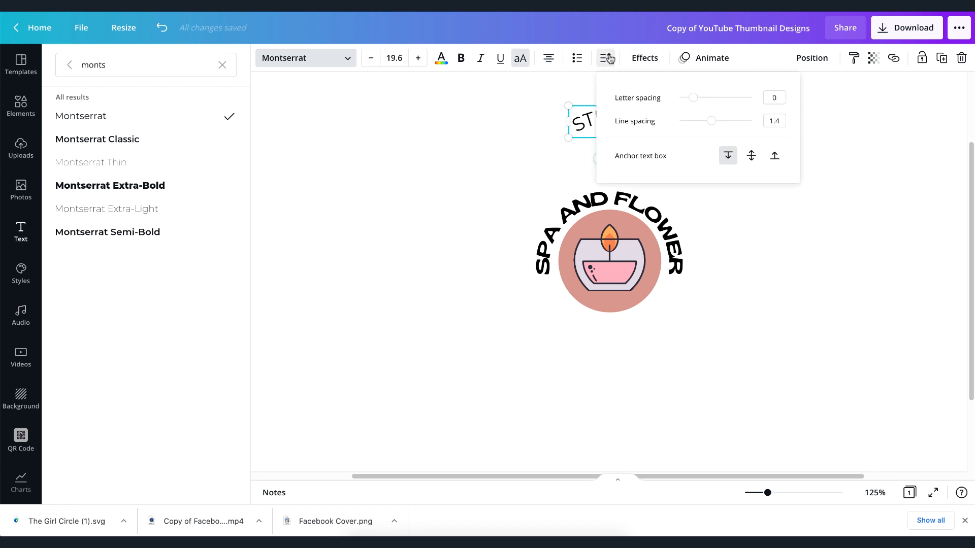
{"action": "left_click_drag", "start_coordinate": [694, 97], "coordinate": [746, 98]}
Flip the arc of the "STUDIO" text by setting its curve to -67.
{"action": "left_click", "coordinate": [645, 59]}
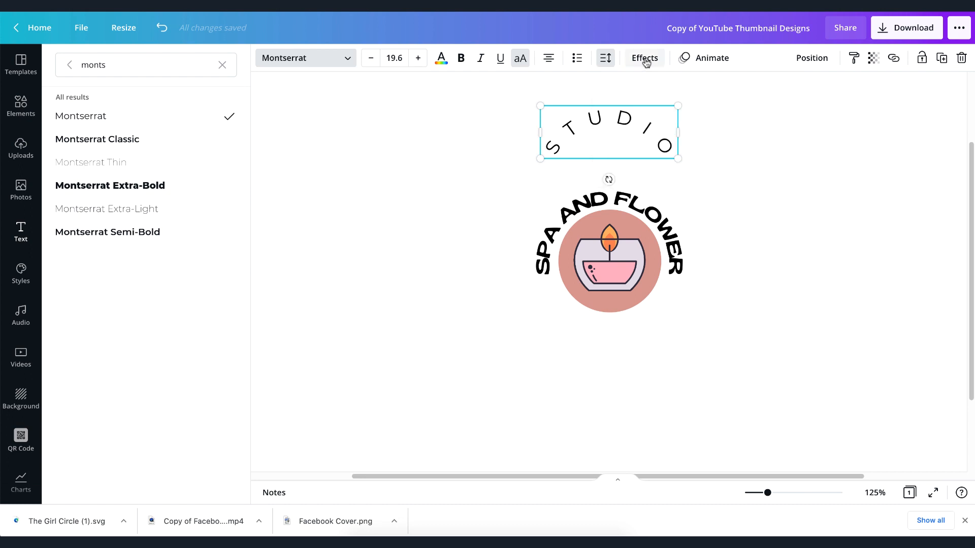
{"action": "left_click", "coordinate": [229, 441]}
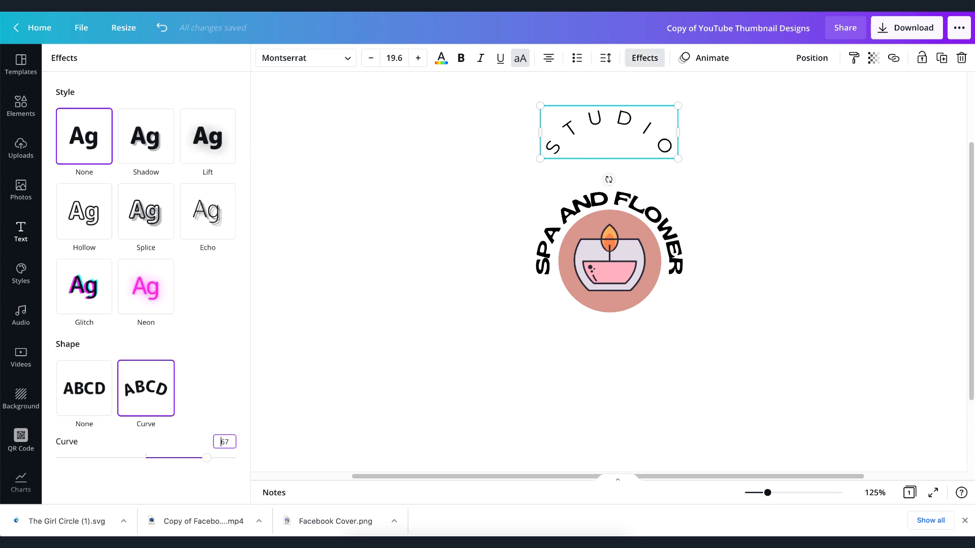
{"action": "type", "text": "-"}
{"action": "key", "text": "Return"}
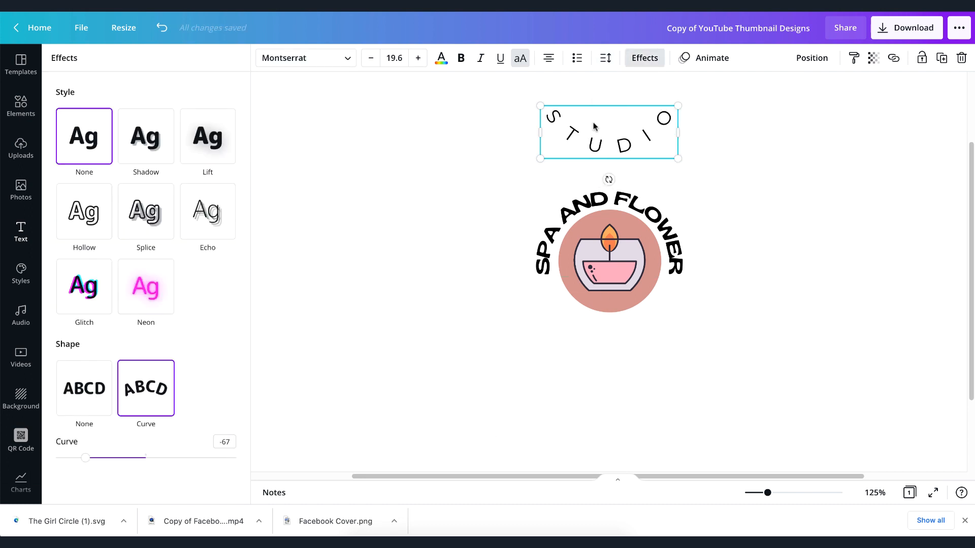
Fit the "STUDIO" text around the circle's lower edge at size 16.4 and flatten its curve to -60.
{"action": "left_click_drag", "start_coordinate": [594, 126], "coordinate": [663, 335]}
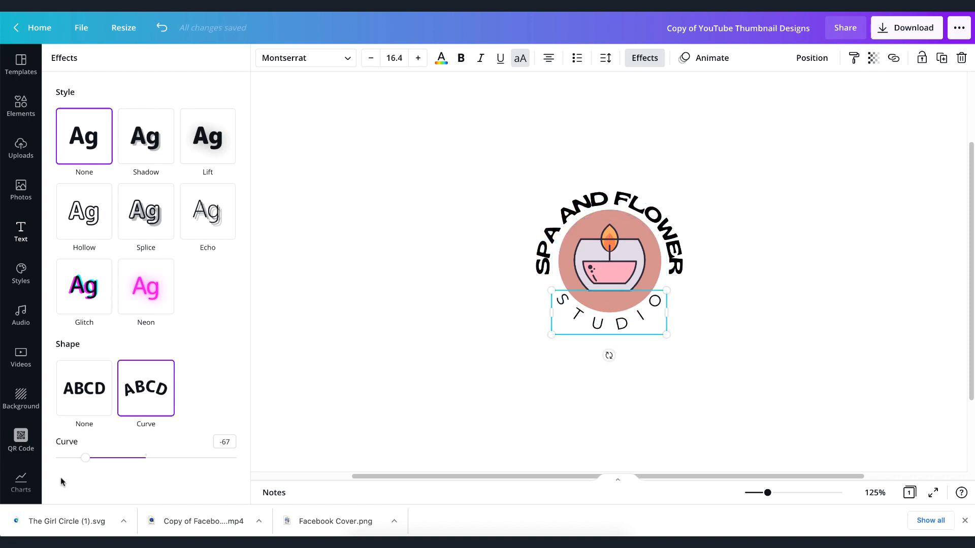
{"action": "left_click_drag", "start_coordinate": [86, 458], "coordinate": [92, 459]}
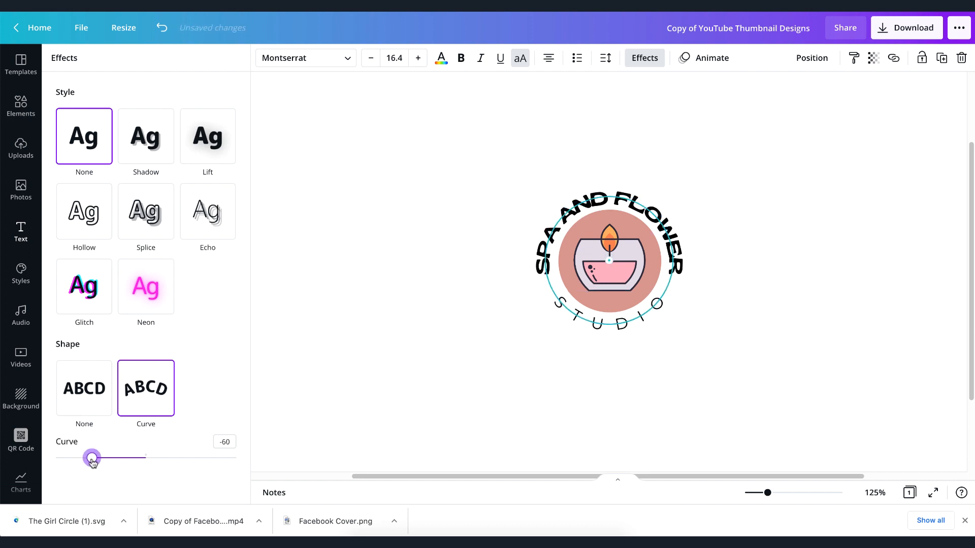
{"action": "left_click", "coordinate": [787, 388]}
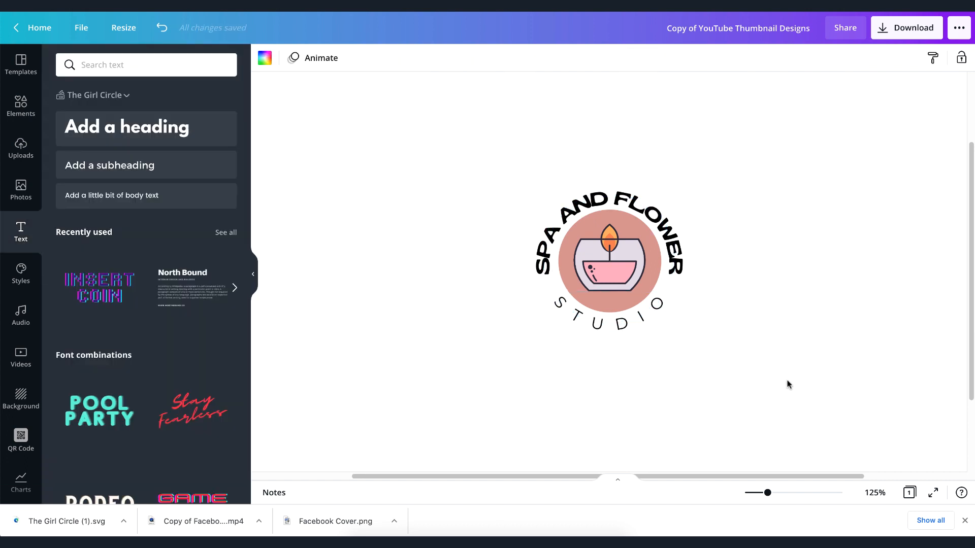
Recolor both the "SPA AND FLOWER" and "STUDIO" texts with the dark navy from the Girl Circle palette.
{"action": "left_click", "coordinate": [619, 202]}
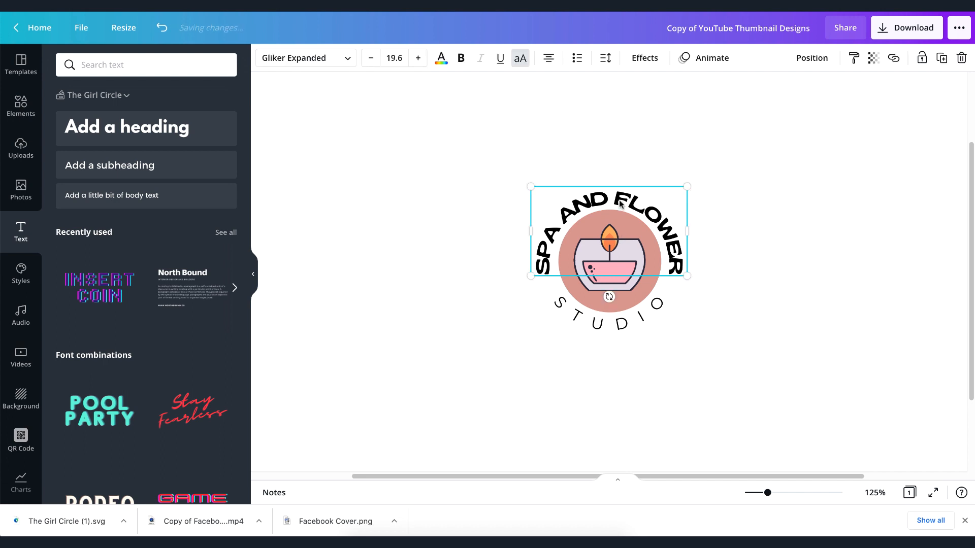
{"action": "left_click", "coordinate": [441, 57]}
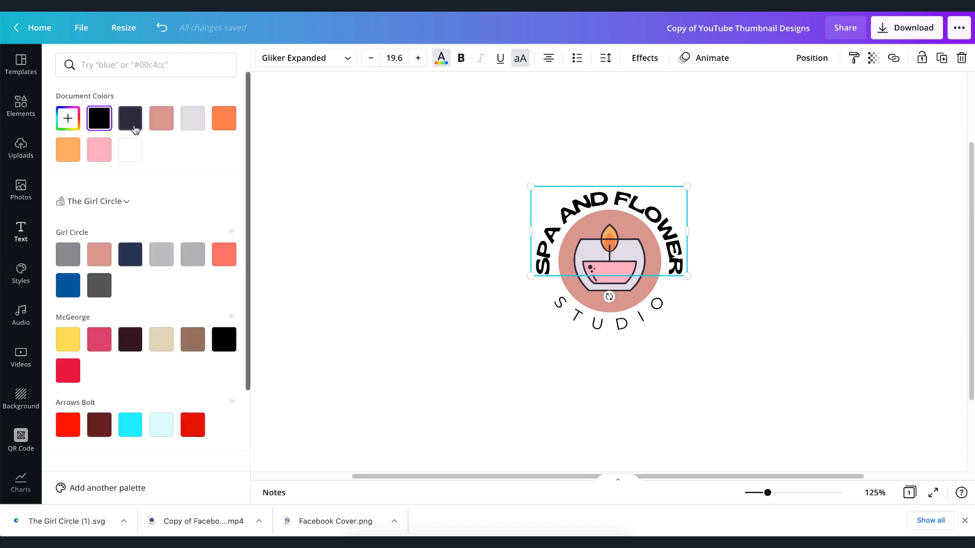
{"action": "scroll", "coordinate": [171, 346], "scroll_direction": "down", "scroll_amount": 2}
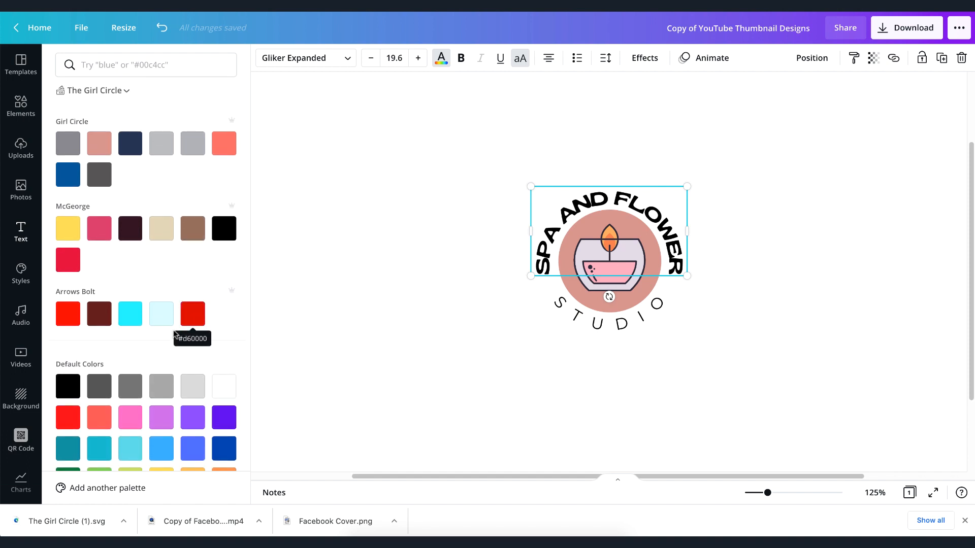
{"action": "scroll", "coordinate": [170, 325], "scroll_direction": "down", "scroll_amount": 1}
{"action": "scroll", "coordinate": [100, 218], "scroll_direction": "up", "scroll_amount": 3}
{"action": "left_click", "coordinate": [133, 247]}
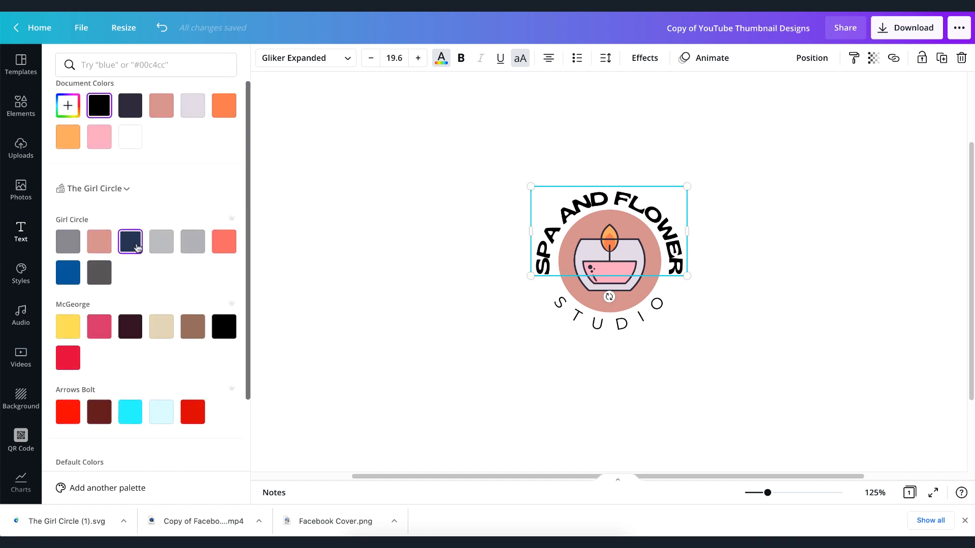
{"action": "left_click", "coordinate": [568, 314]}
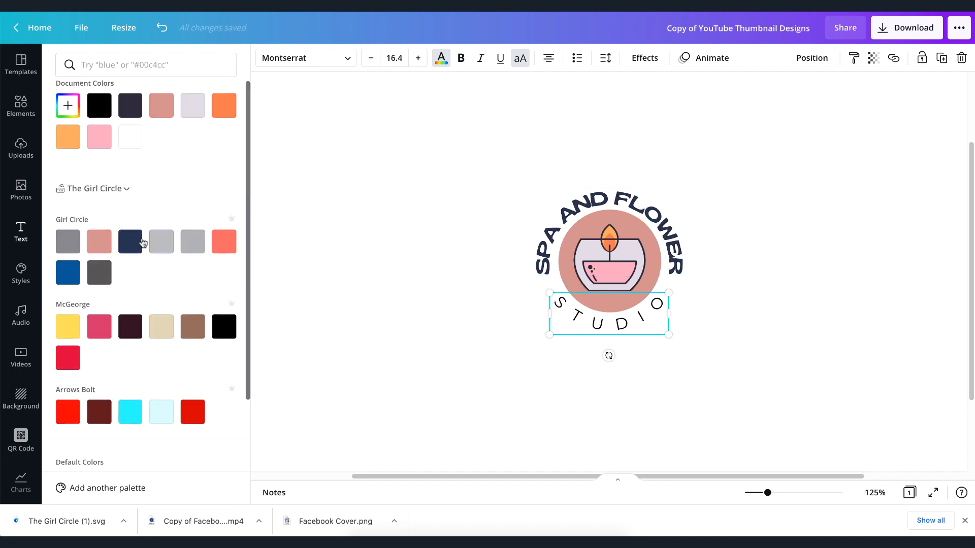
{"action": "left_click", "coordinate": [132, 241]}
{"action": "left_click", "coordinate": [355, 203]}
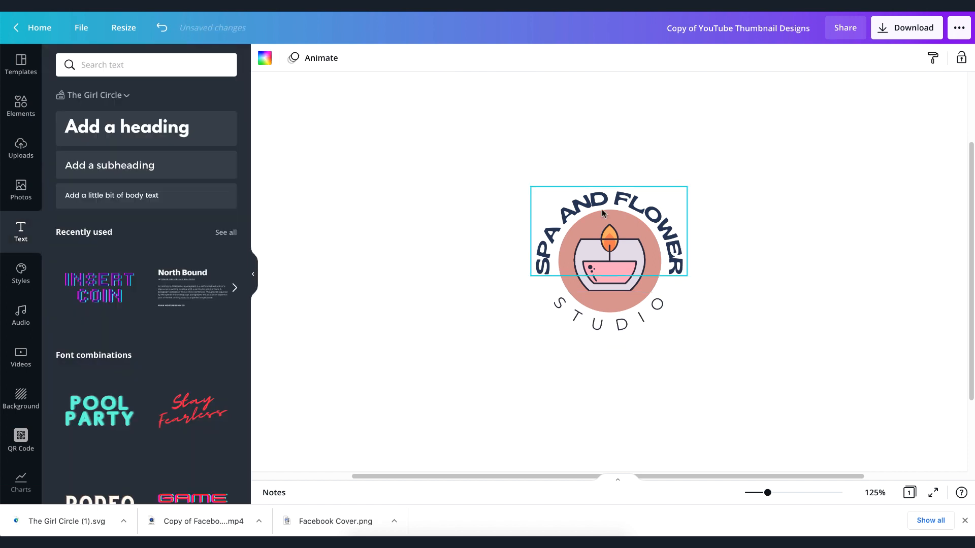
Select all the badge elements together and scale them down very slightly to about 215 by 203.
{"action": "left_click_drag", "start_coordinate": [443, 157], "coordinate": [703, 371]}
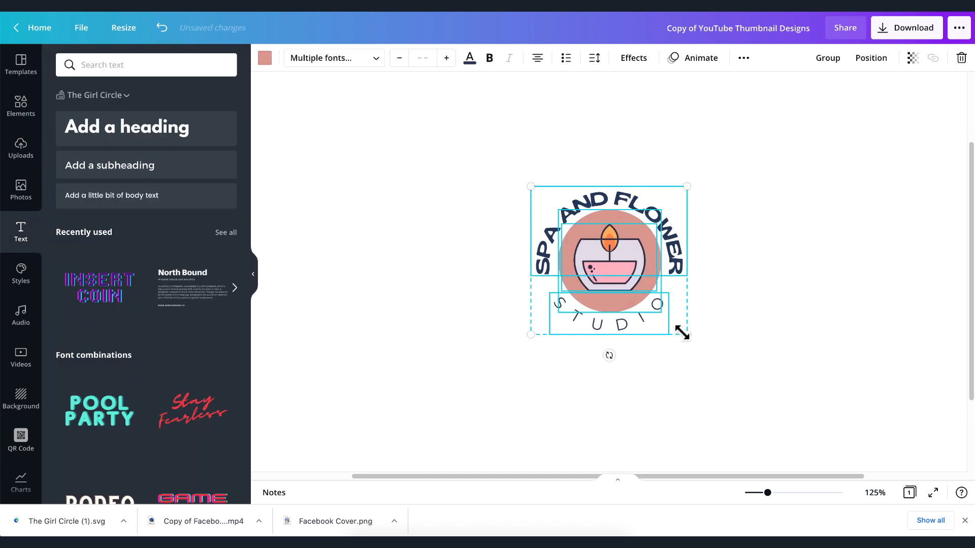
{"action": "mouse_move", "coordinate": [678, 327]}
{"action": "left_mouse_down"}
{"action": "mouse_move", "coordinate": [671, 319]}
{"action": "mouse_move", "coordinate": [684, 333]}
{"action": "left_mouse_up"}
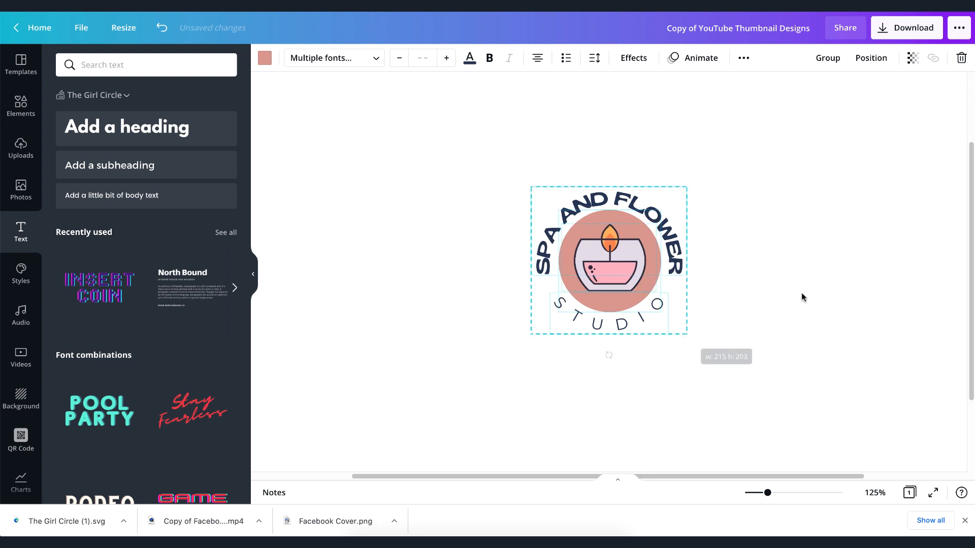
{"action": "left_click", "coordinate": [809, 247]}
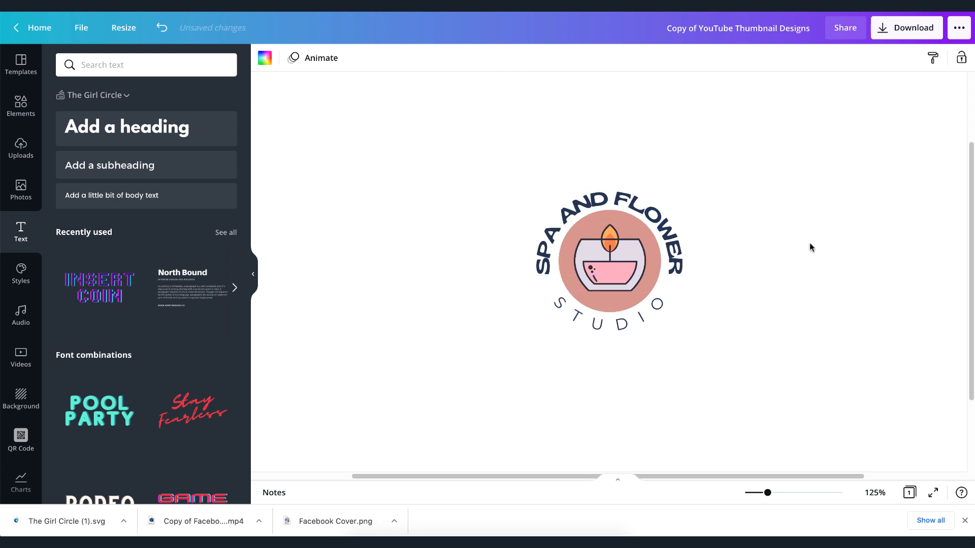
{"action": "left_click", "coordinate": [629, 203]}
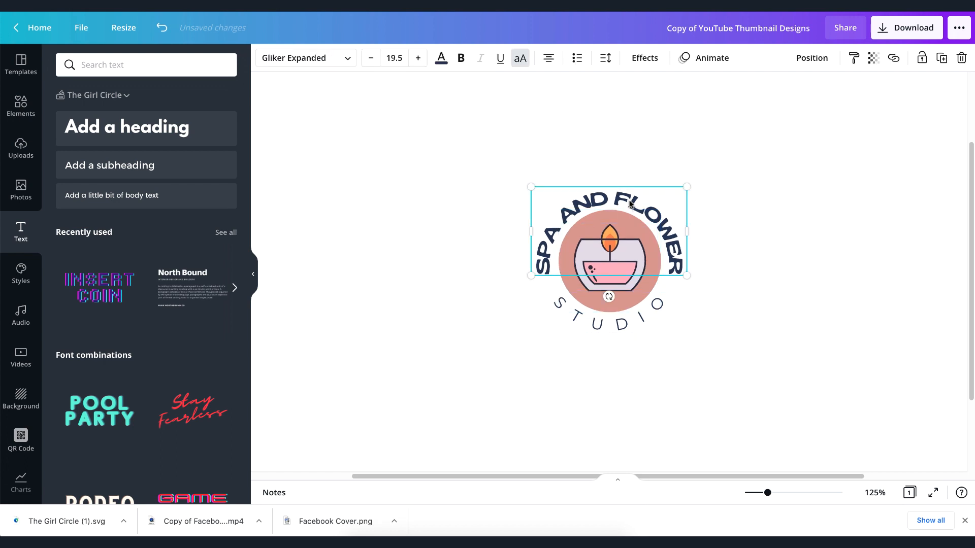
{"action": "left_click", "coordinate": [783, 218]}
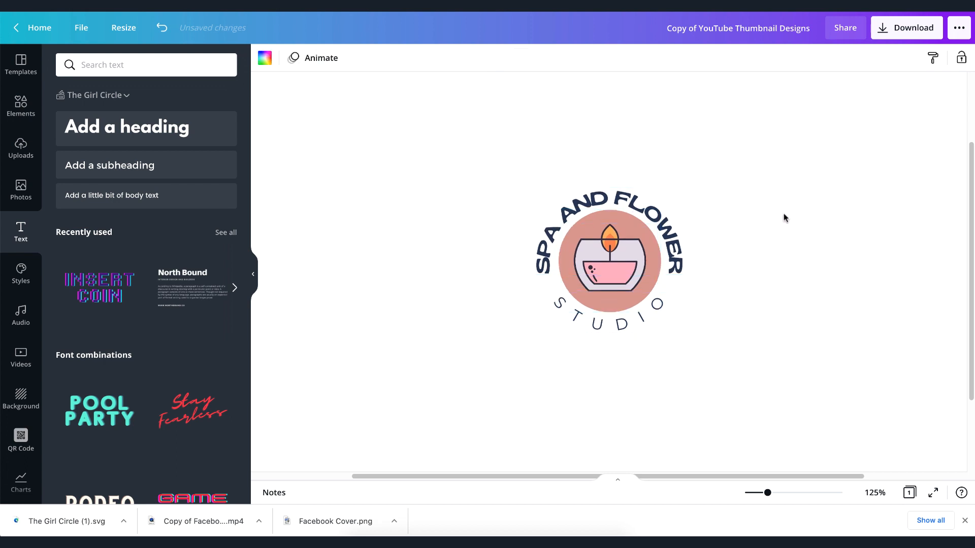
Add a straight line, shorten it to roughly the badge's width and place it above the curved heading.
{"action": "left_click", "coordinate": [24, 108]}
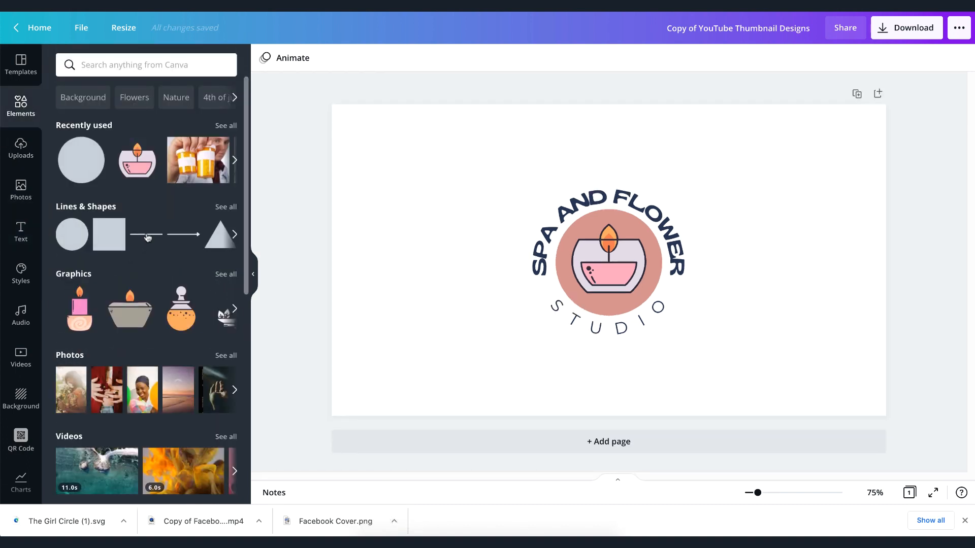
{"action": "left_click", "coordinate": [147, 237]}
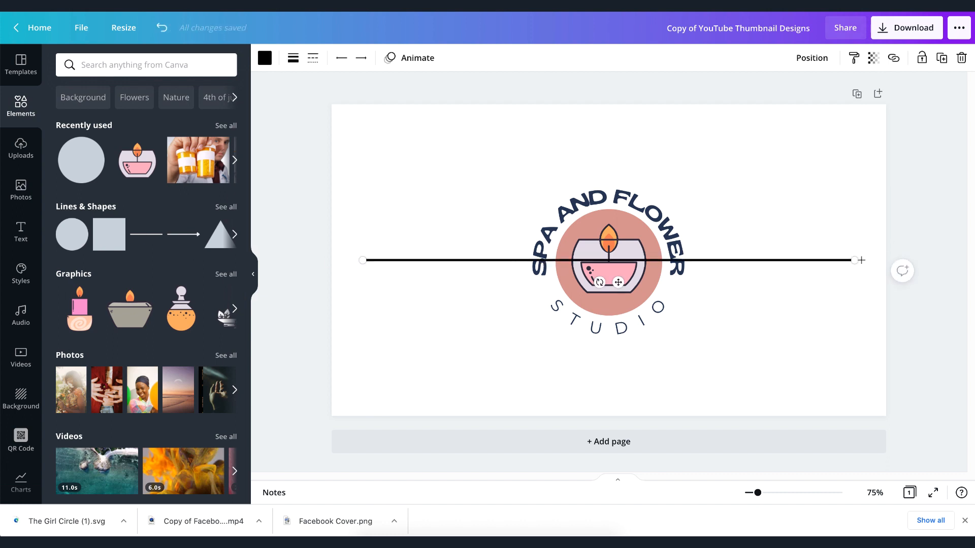
{"action": "left_click_drag", "start_coordinate": [856, 260], "coordinate": [689, 260]}
{"action": "left_click_drag", "start_coordinate": [615, 271], "coordinate": [616, 162]}
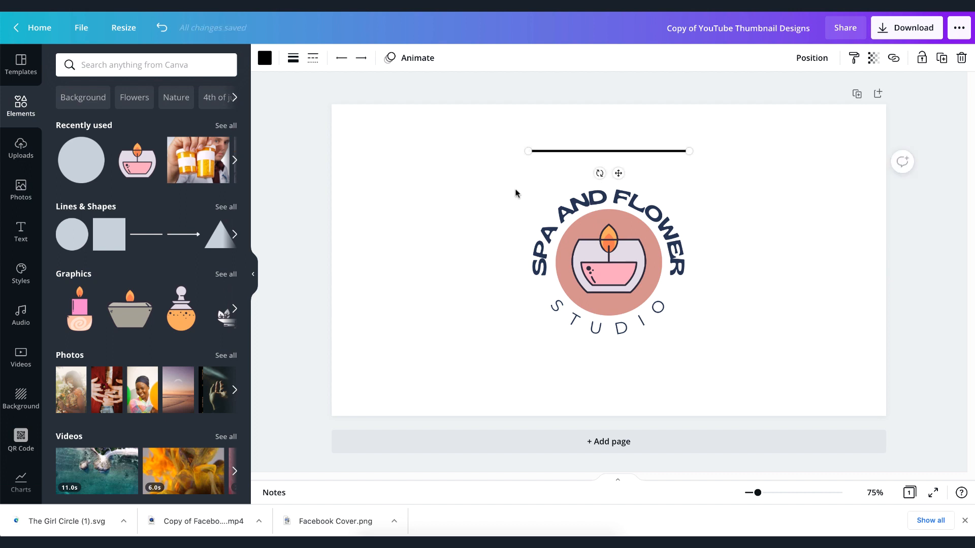
Change the straight line's style to dotted and move it further up, close to the page's upper edge.
{"action": "left_click", "coordinate": [313, 58]}
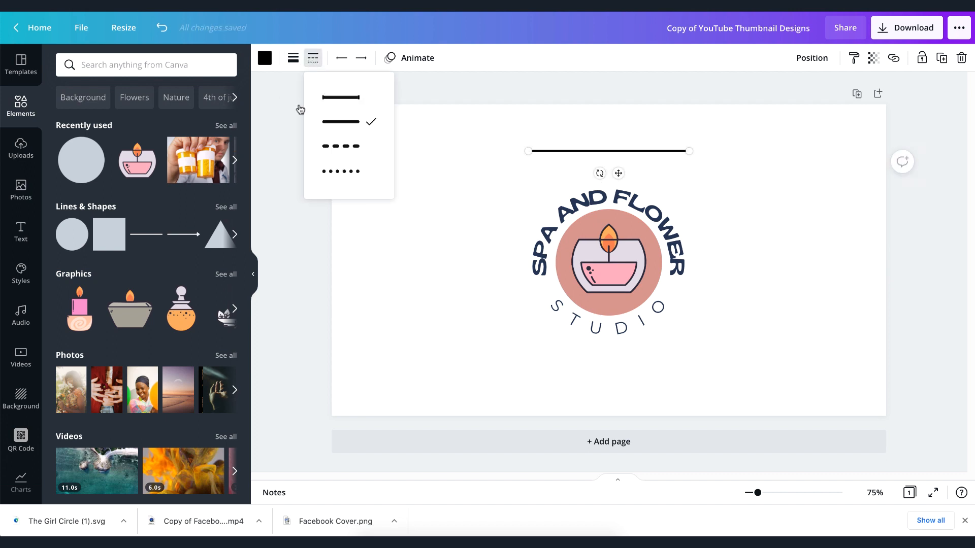
{"action": "left_click", "coordinate": [333, 146]}
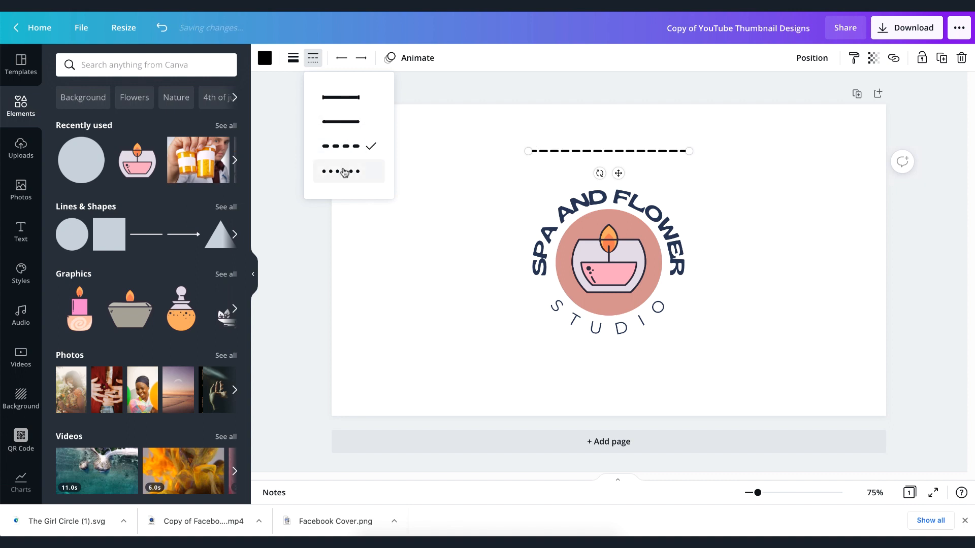
{"action": "left_click", "coordinate": [341, 171]}
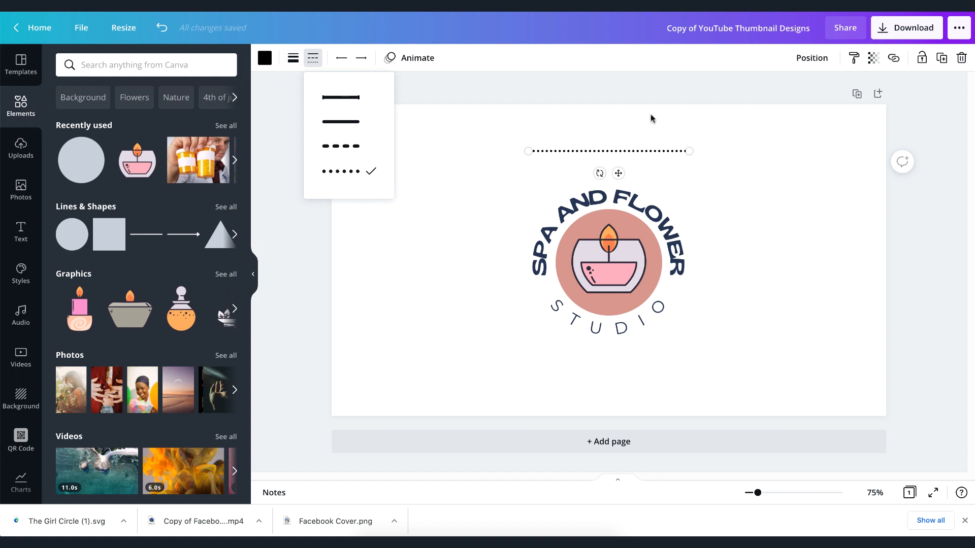
{"action": "left_click_drag", "start_coordinate": [618, 173], "coordinate": [616, 146]}
{"action": "left_click", "coordinate": [709, 163]}
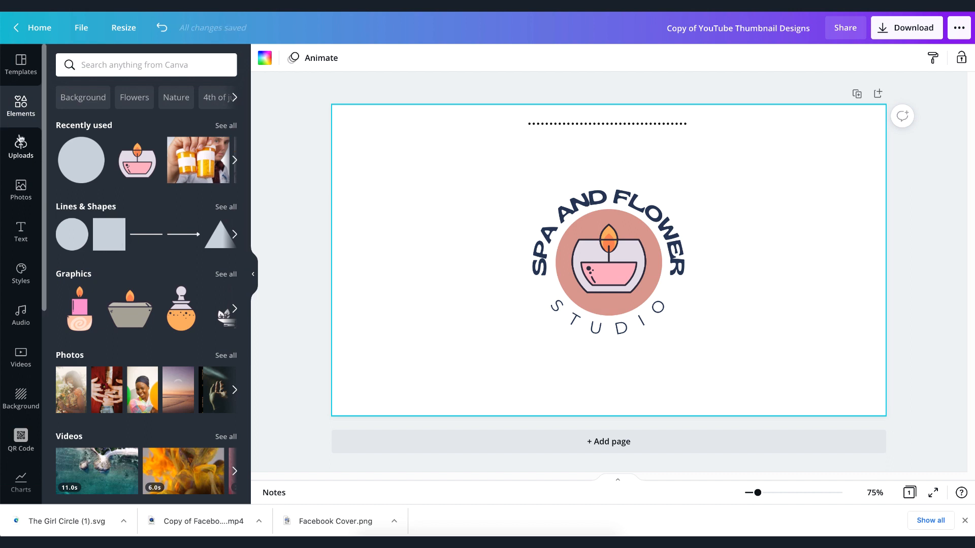
Add a subheading text above the badge and replace its wording with a long continuous row of em dashes.
{"action": "left_click", "coordinate": [28, 230]}
{"action": "left_click", "coordinate": [129, 166]}
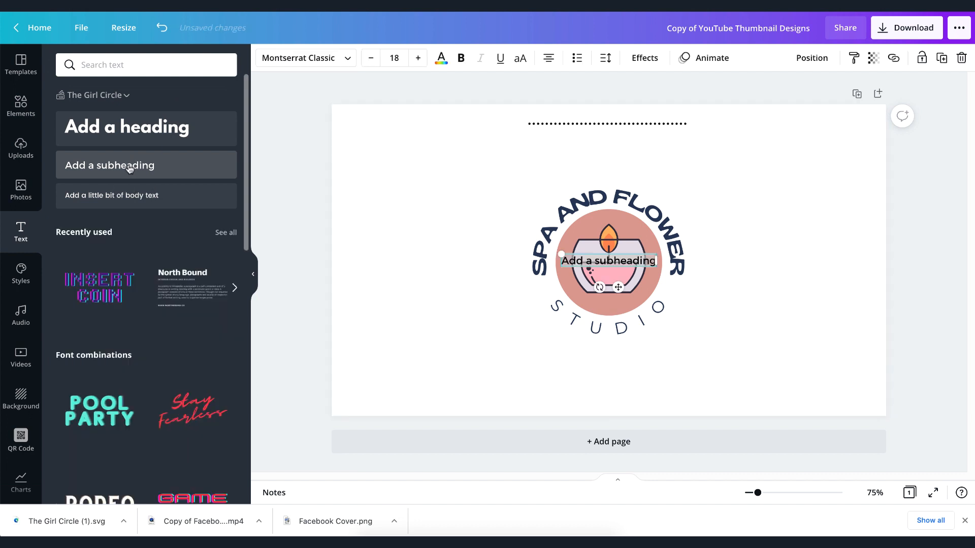
{"action": "left_click_drag", "start_coordinate": [607, 261], "coordinate": [606, 164]}
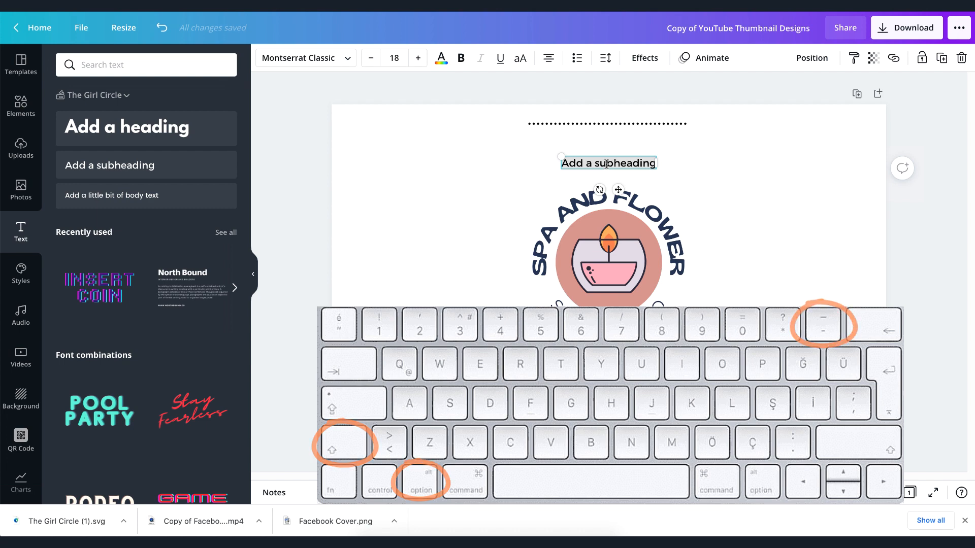
{"action": "type", "text": "—————"}
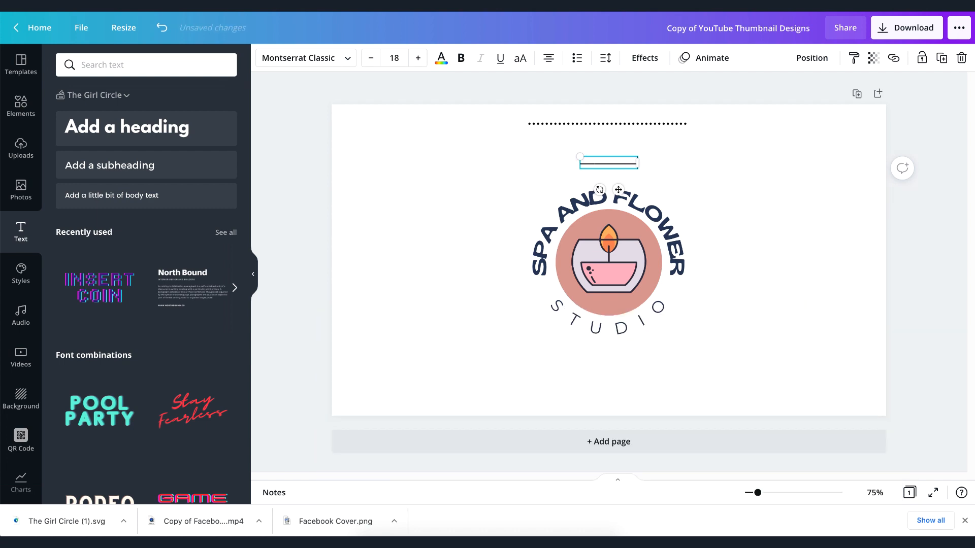
{"action": "type", "text": "——————————————————————"}
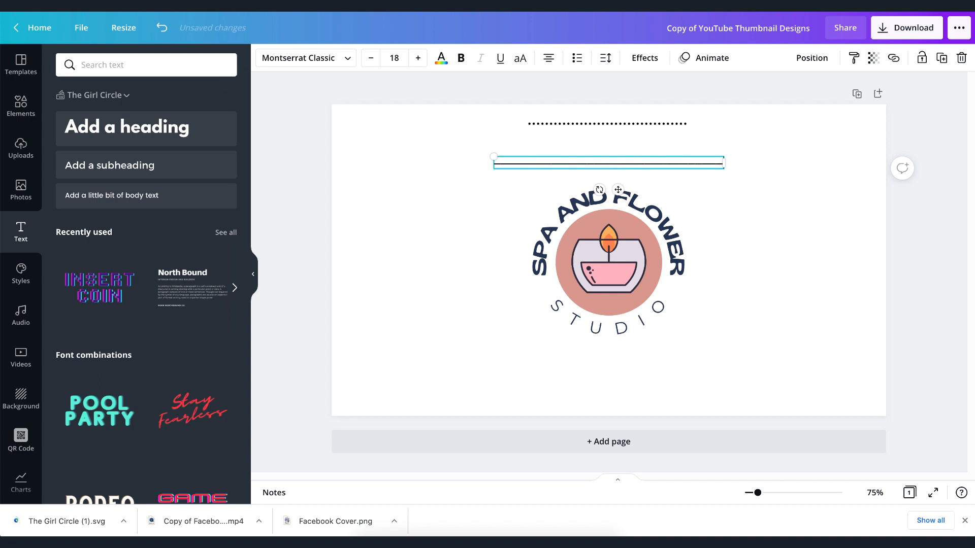
{"action": "type", "text": "——————"}
{"action": "left_click", "coordinate": [752, 205]}
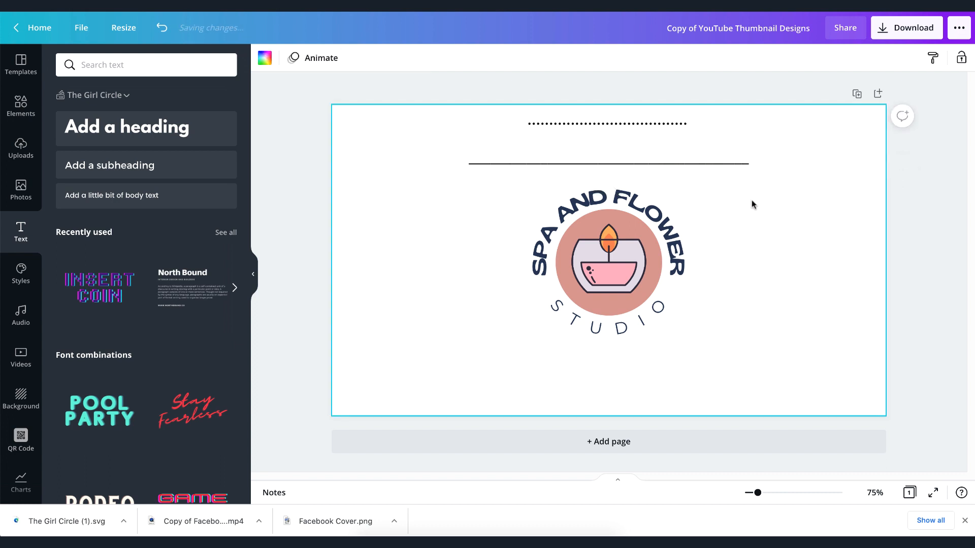
Nudge the em-dash text row slightly and set its letter spacing to 437.
{"action": "left_click", "coordinate": [616, 165]}
{"action": "mouse_move", "coordinate": [616, 190]}
{"action": "left_mouse_down"}
{"action": "mouse_move", "coordinate": [612, 264]}
{"action": "mouse_move", "coordinate": [623, 186]}
{"action": "left_mouse_up"}
{"action": "left_click", "coordinate": [607, 125]}
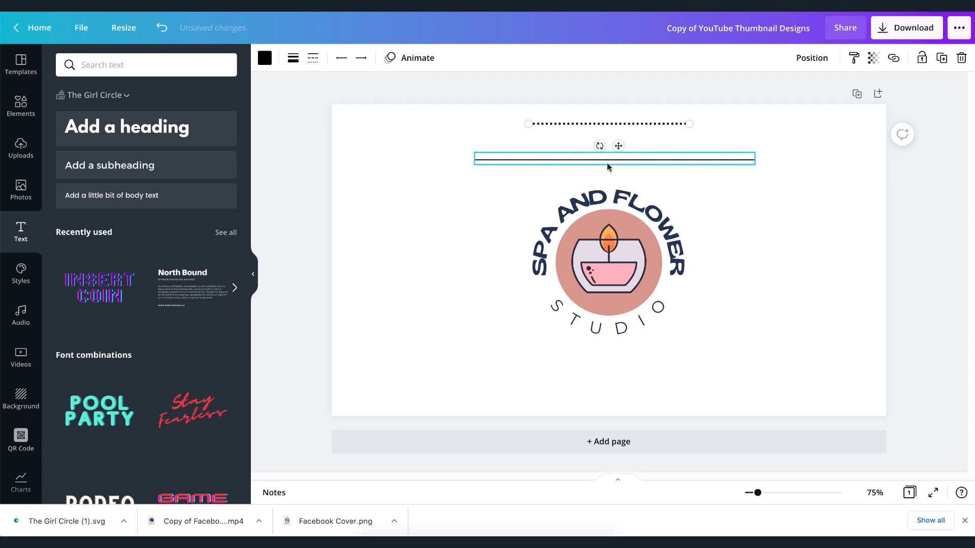
{"action": "left_click", "coordinate": [607, 162]}
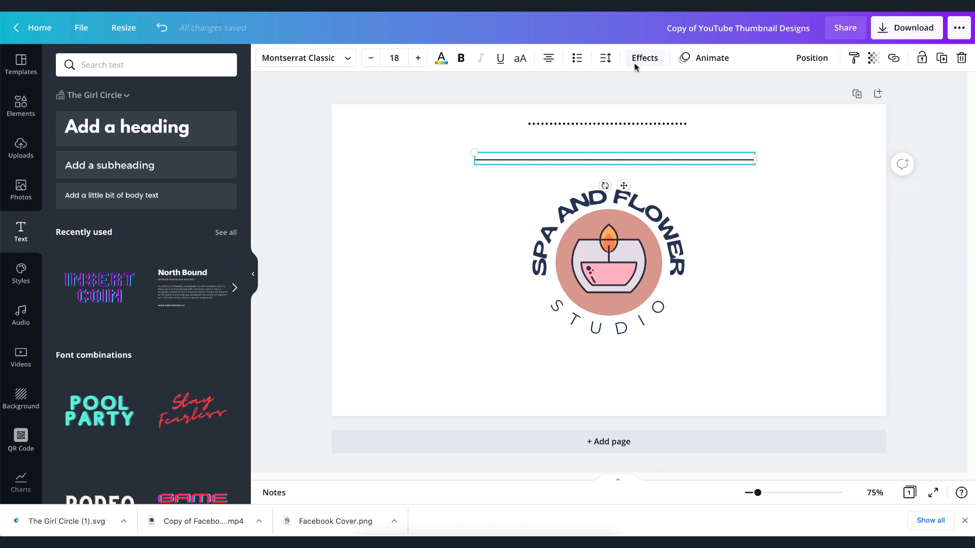
{"action": "left_click", "coordinate": [605, 59]}
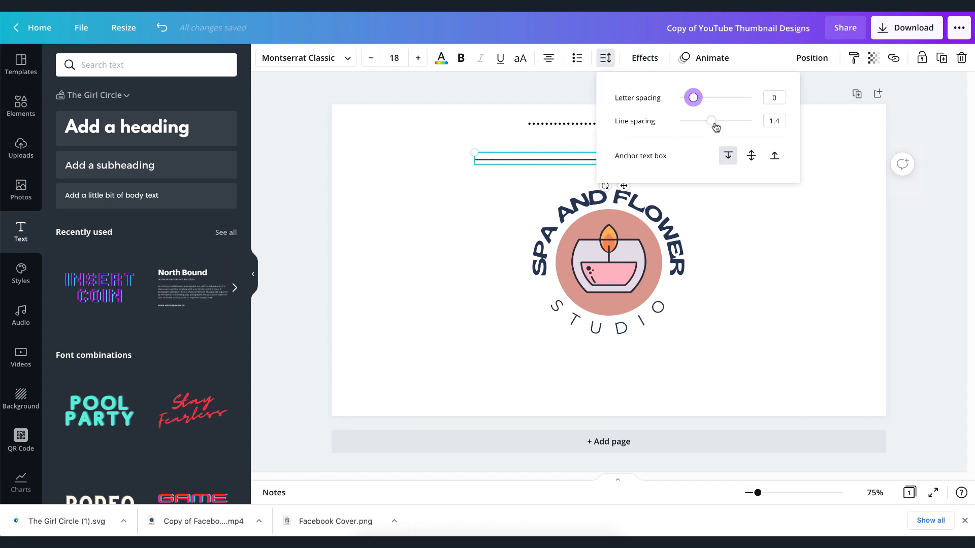
{"action": "left_click_drag", "start_coordinate": [693, 98], "coordinate": [725, 104]}
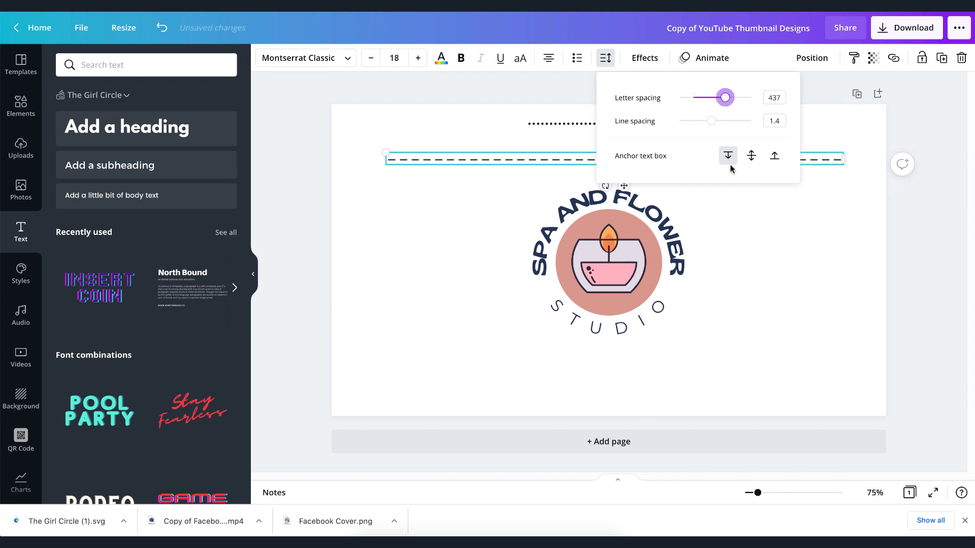
Replace the dashes in the spaced text row with a long row of periods.
{"action": "left_click", "coordinate": [572, 159]}
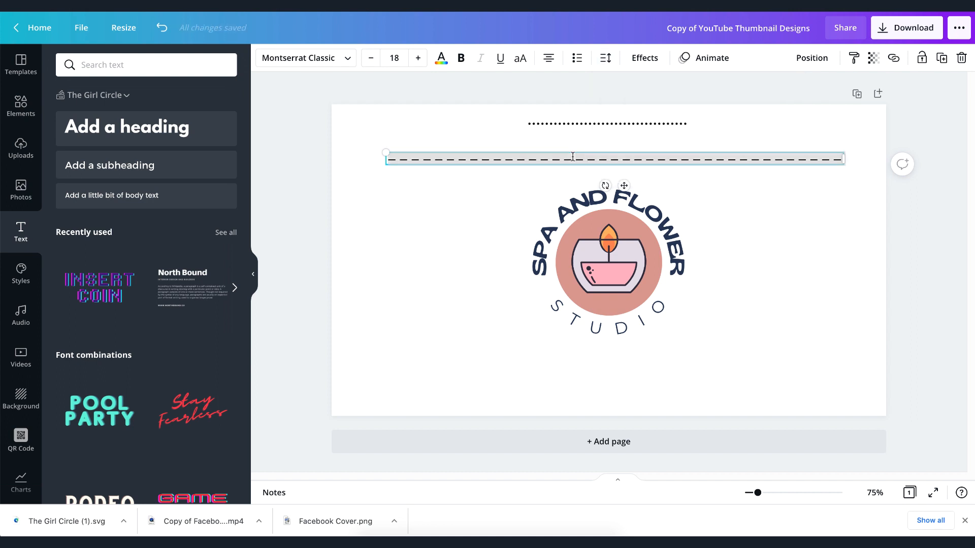
{"action": "type", "text": ">."}
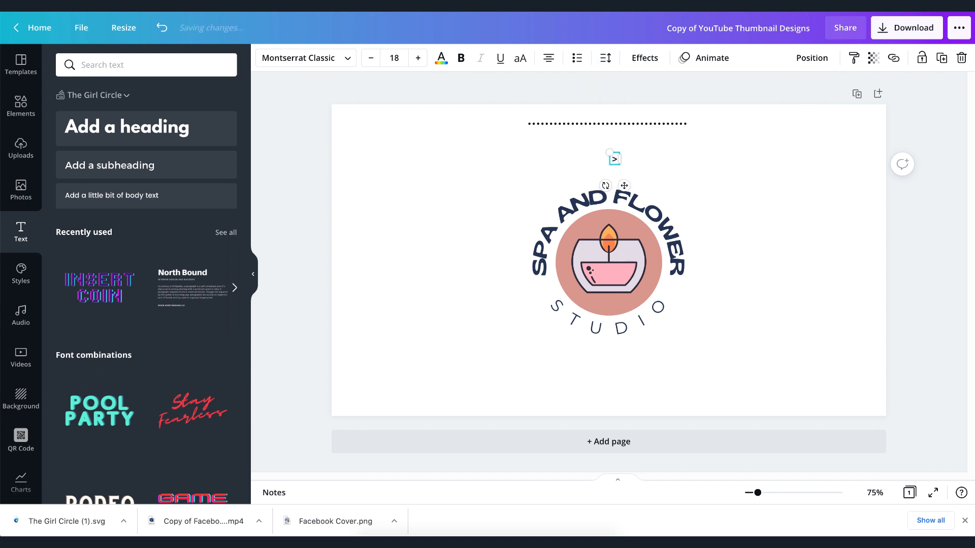
{"action": "key", "text": "BackSpace"}
{"action": "key", "text": "BackSpace"}
{"action": "type", "text": ".........................."}
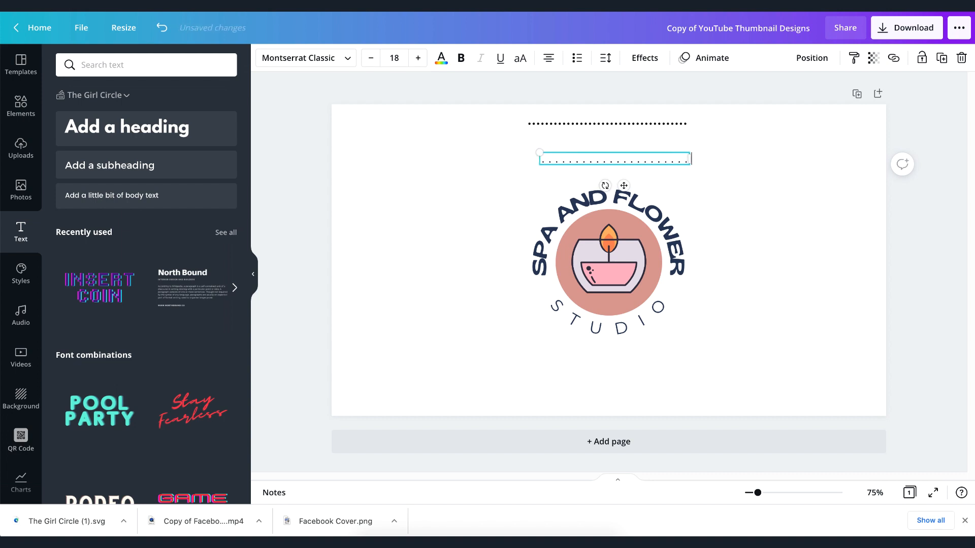
{"action": "type", "text": "........."}
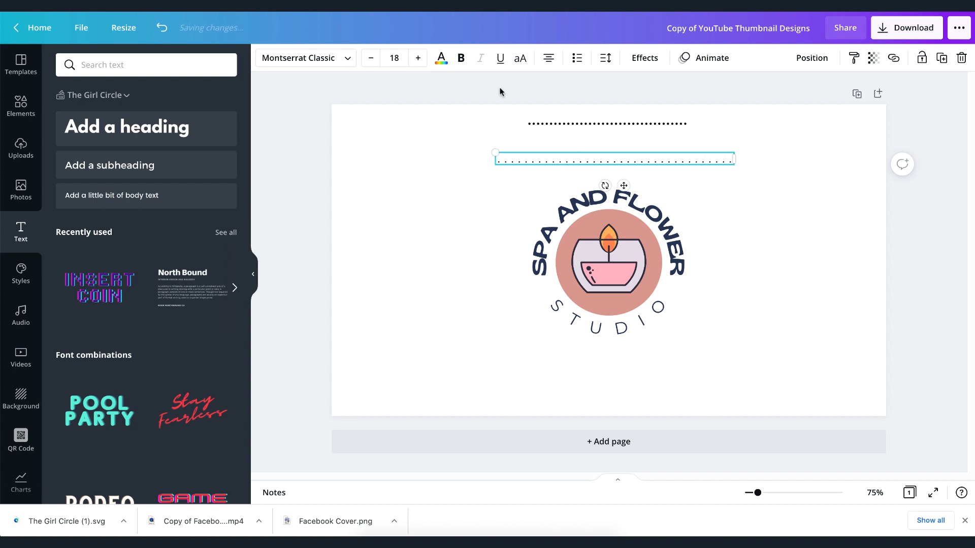
{"action": "left_click", "coordinate": [462, 176]}
Try several fonts on the text row above the badge, settle on Gliker Expanded and make it bold.
{"action": "left_click", "coordinate": [503, 161]}
{"action": "left_click", "coordinate": [338, 60]}
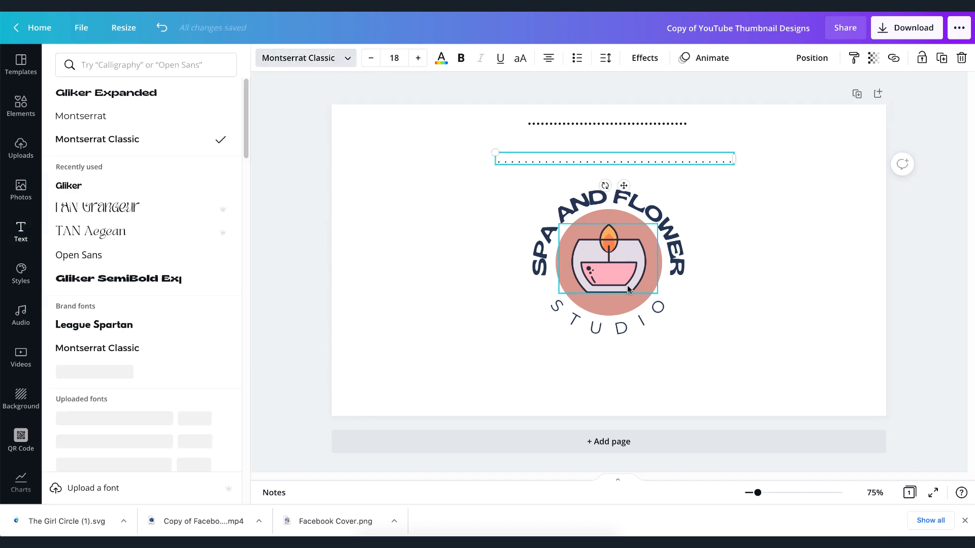
{"action": "left_click", "coordinate": [160, 93]}
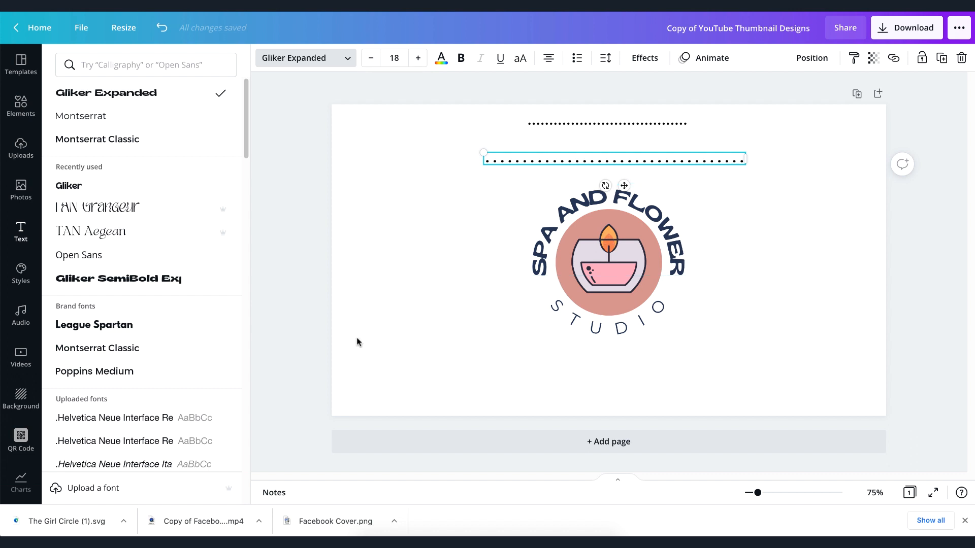
{"action": "left_click", "coordinate": [148, 281]}
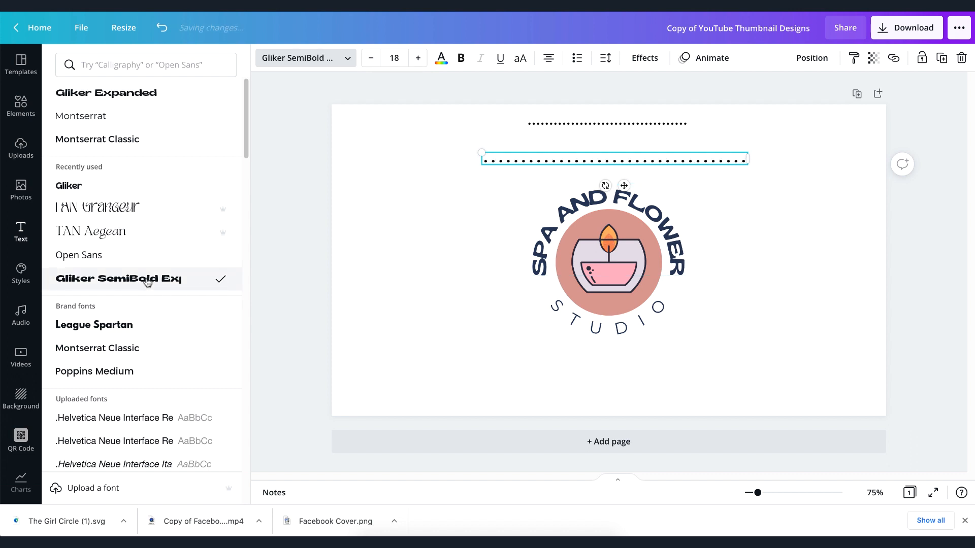
{"action": "left_click", "coordinate": [111, 210]}
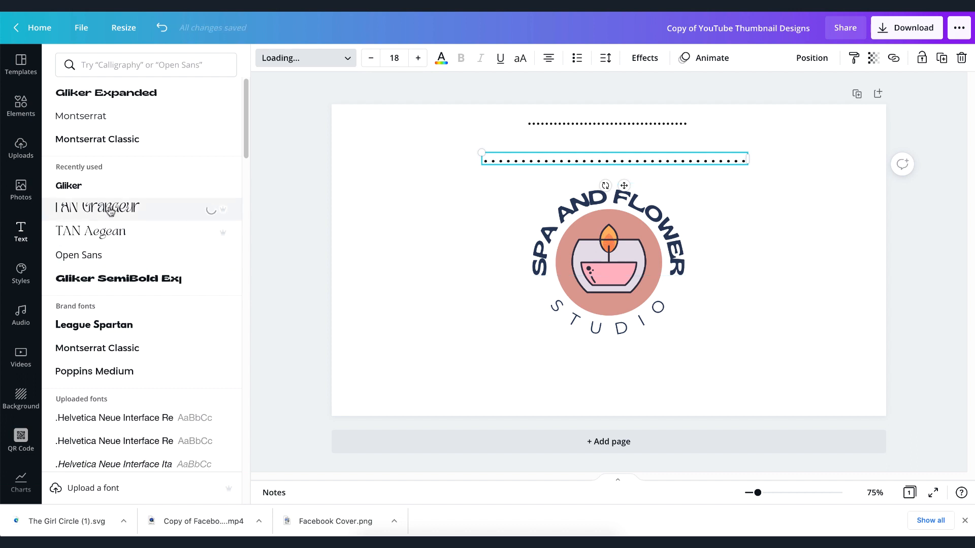
{"action": "left_click", "coordinate": [124, 279]}
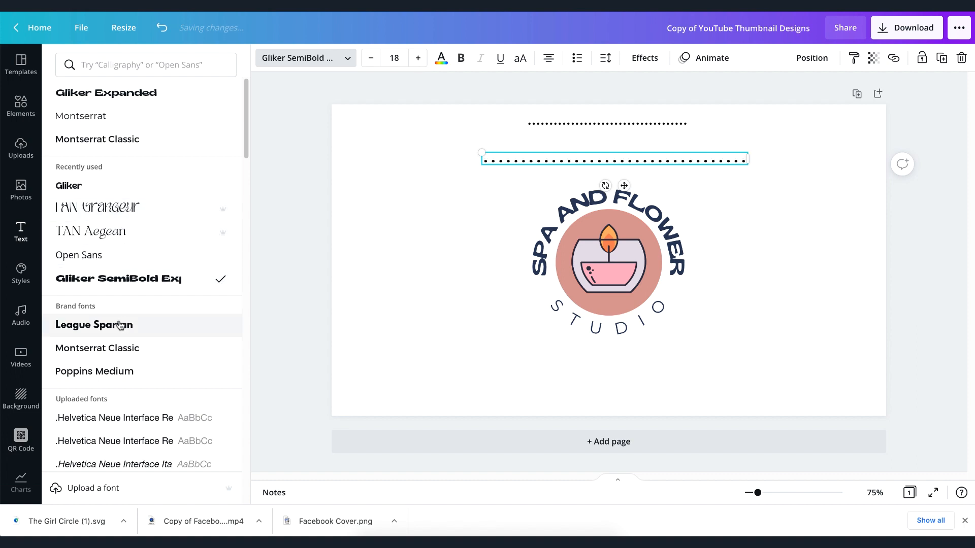
{"action": "left_click", "coordinate": [120, 329]}
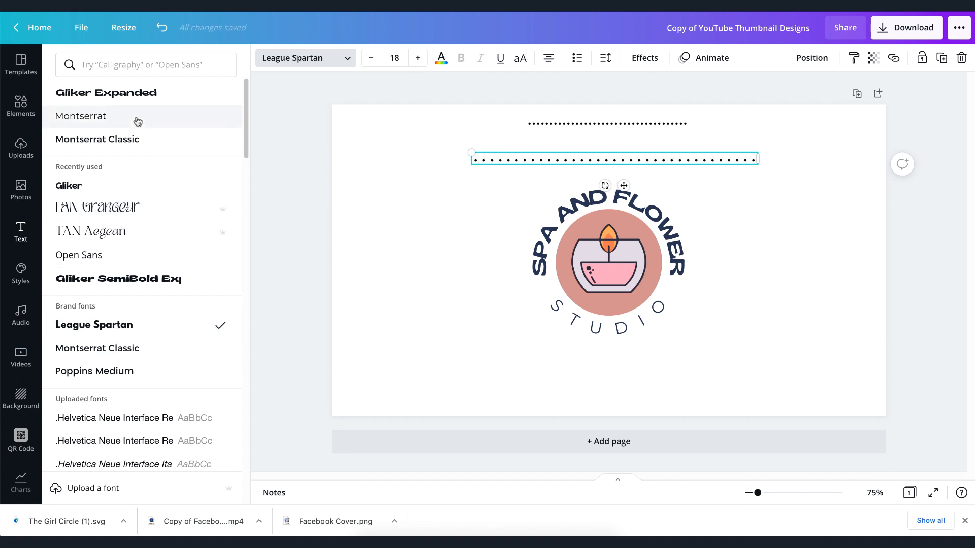
{"action": "left_click", "coordinate": [138, 95]}
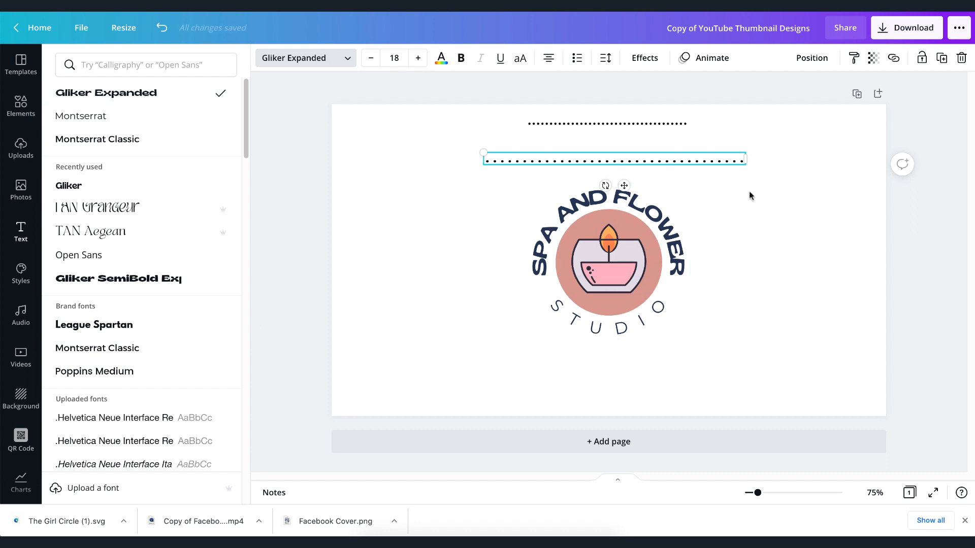
{"action": "key", "text": "Escape"}
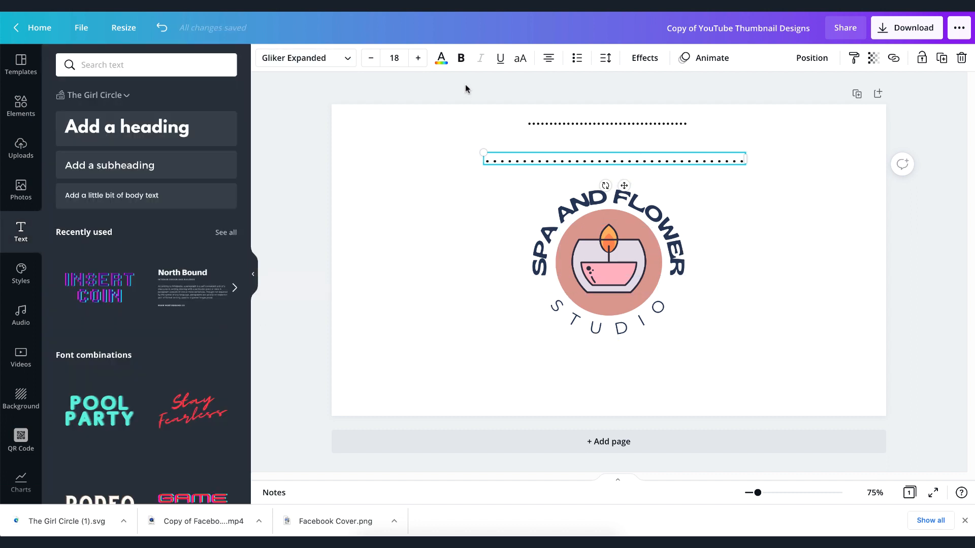
{"action": "left_click", "coordinate": [461, 58]}
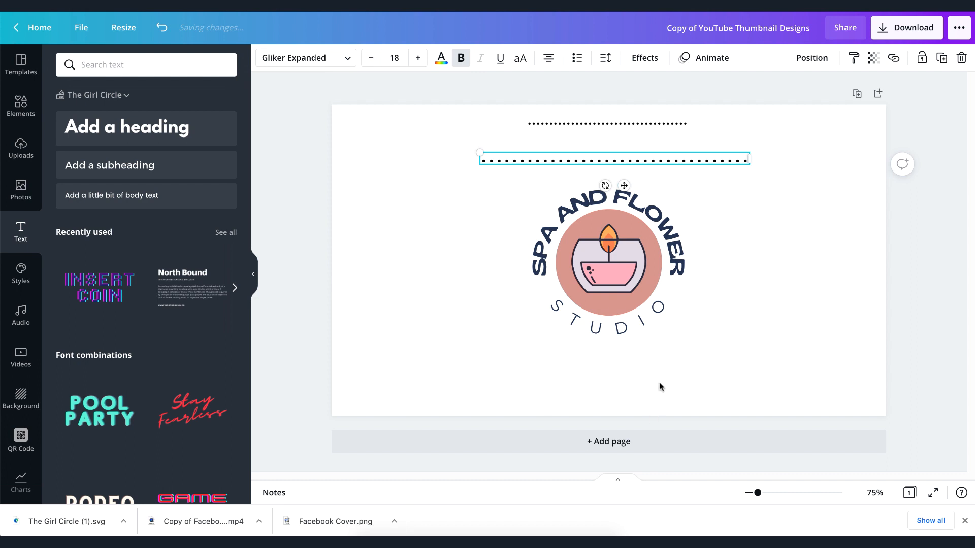
Replace the periods in the text row above the badge with a long row of hyphens.
{"action": "double_click", "coordinate": [628, 160]}
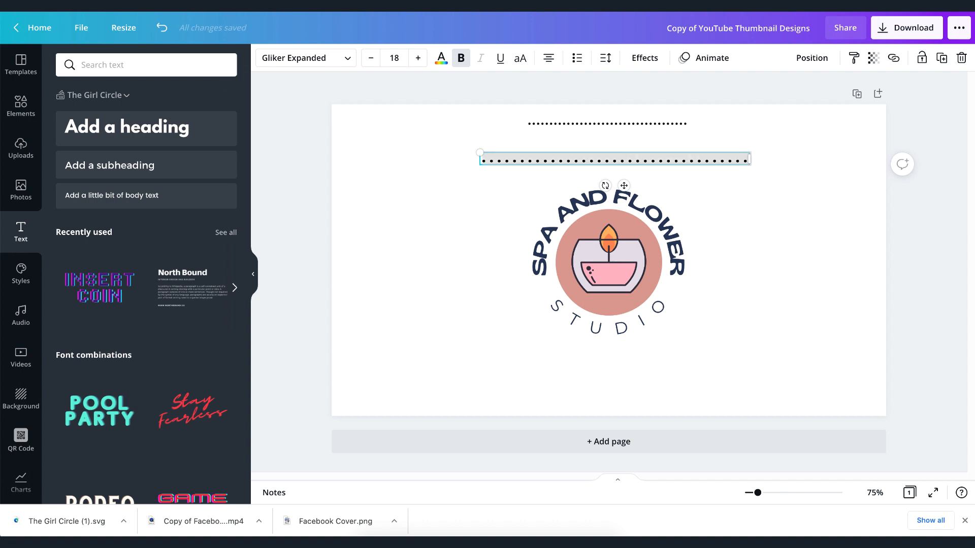
{"action": "type", "text": "------------------"}
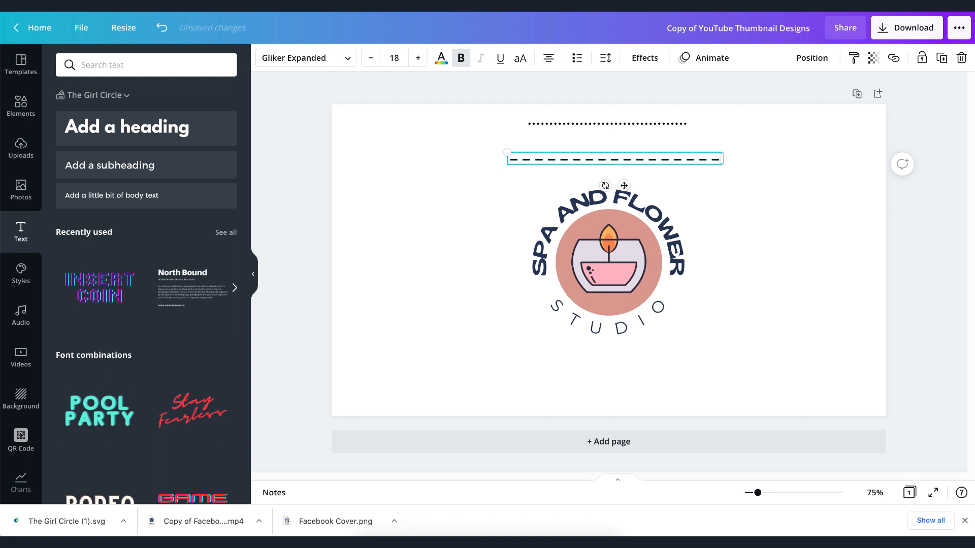
{"action": "type", "text": "----"}
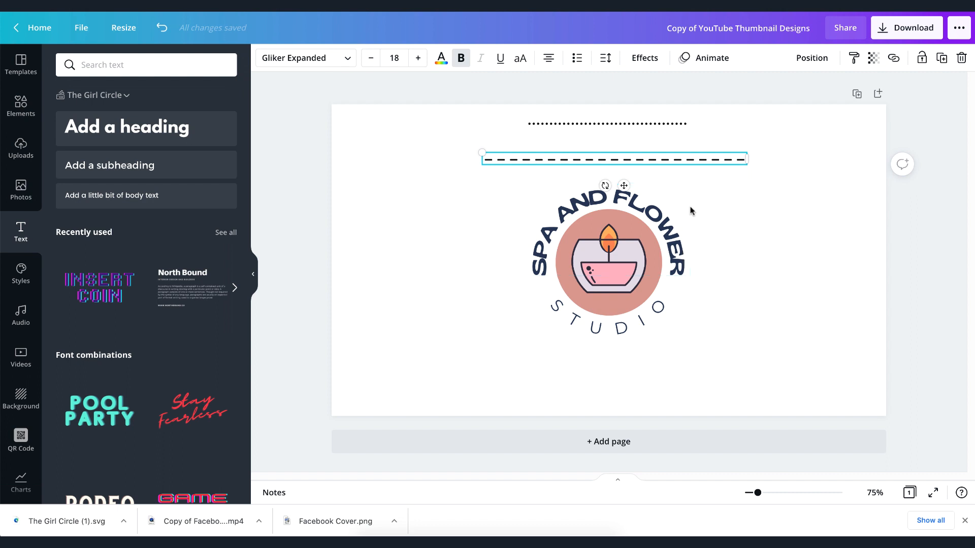
{"action": "left_click", "coordinate": [746, 211]}
Apply the Curve shape at 33 to the dashed text and center the arc around the "SPA AND FLOWER" heading.
{"action": "left_click", "coordinate": [664, 160]}
{"action": "left_click", "coordinate": [645, 57]}
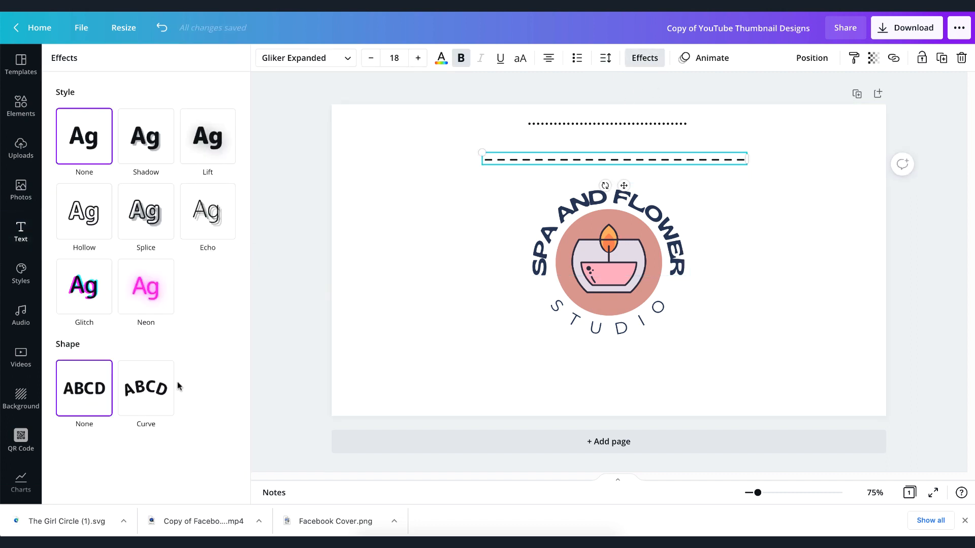
{"action": "left_click", "coordinate": [135, 376]}
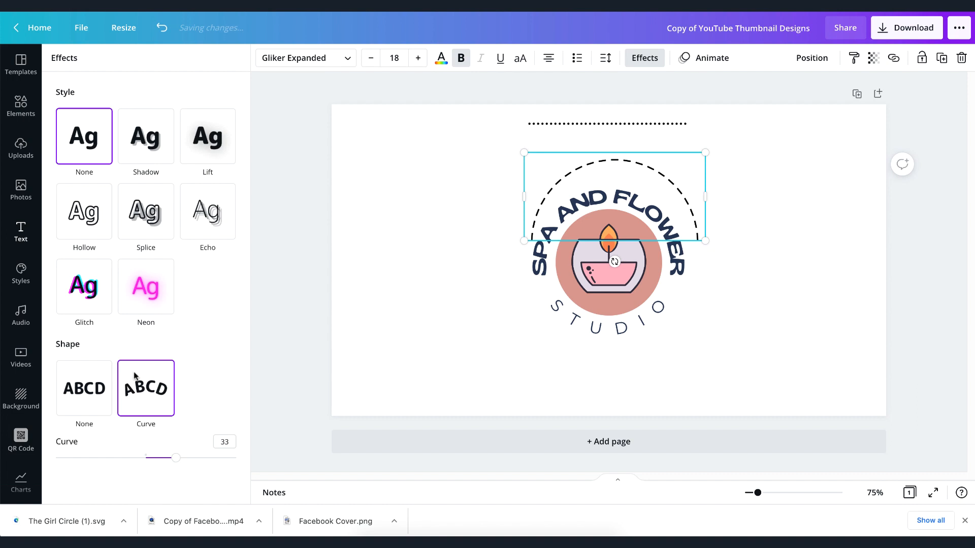
{"action": "left_click_drag", "start_coordinate": [671, 189], "coordinate": [666, 211]}
Add more hyphens to the curved dashed text so the arc extends further down both sides of the badge.
{"action": "left_click", "coordinate": [665, 204]}
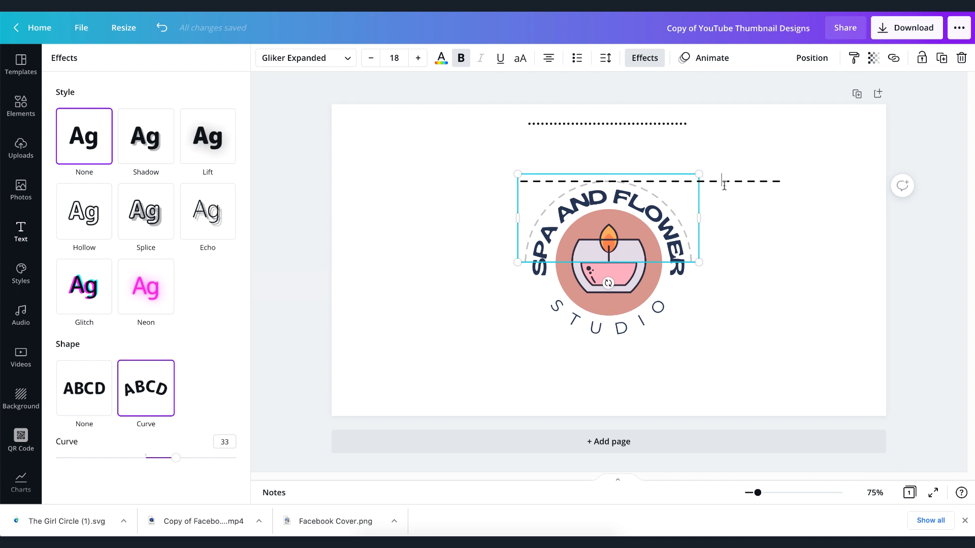
{"action": "type", "text": "- - - -"}
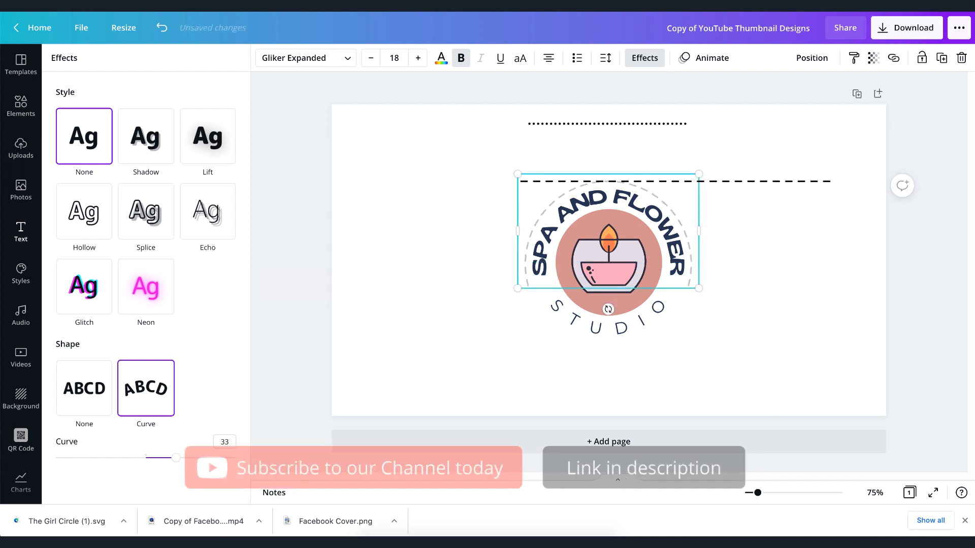
{"action": "key", "text": "Escape"}
{"action": "left_click", "coordinate": [770, 287]}
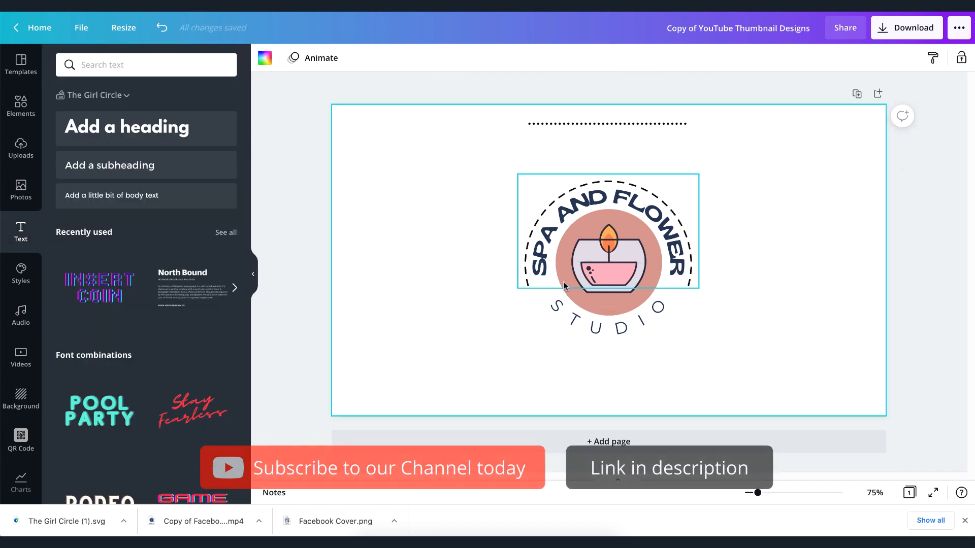
Remove a few hyphens from the curved dashed text so the arc ends level with the "SPA AND FLOWER" lettering.
{"action": "double_click", "coordinate": [662, 200]}
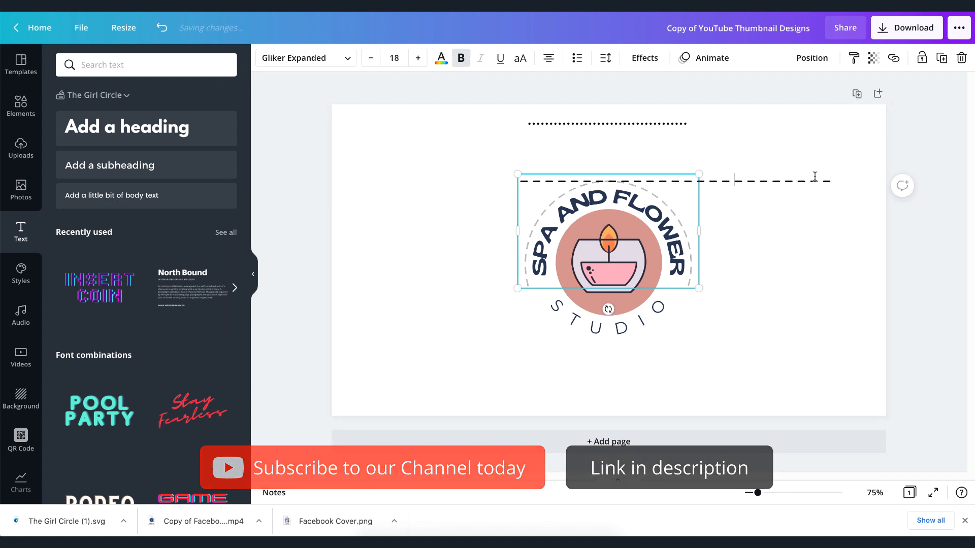
{"action": "left_click", "coordinate": [809, 181]}
{"action": "key", "text": "BackSpace"}
{"action": "key", "text": "BackSpace"}
{"action": "key", "text": "BackSpace"}
{"action": "key", "text": "BackSpace"}
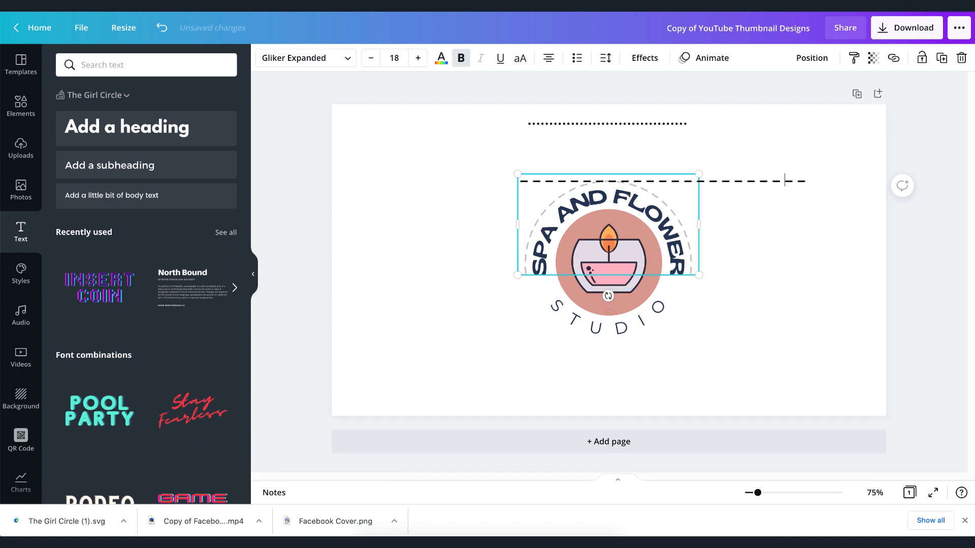
{"action": "left_click", "coordinate": [811, 255]}
{"action": "left_click", "coordinate": [674, 216]}
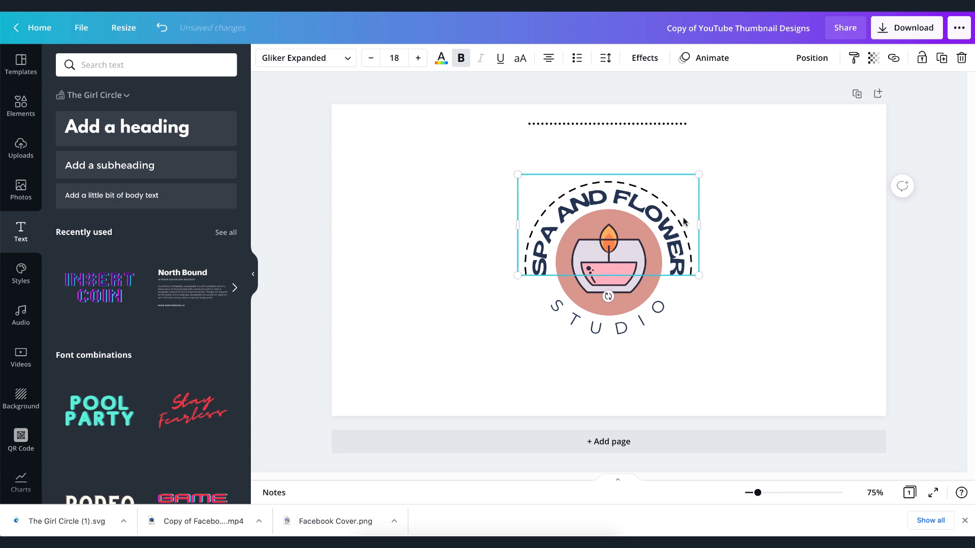
{"action": "left_click", "coordinate": [743, 223]}
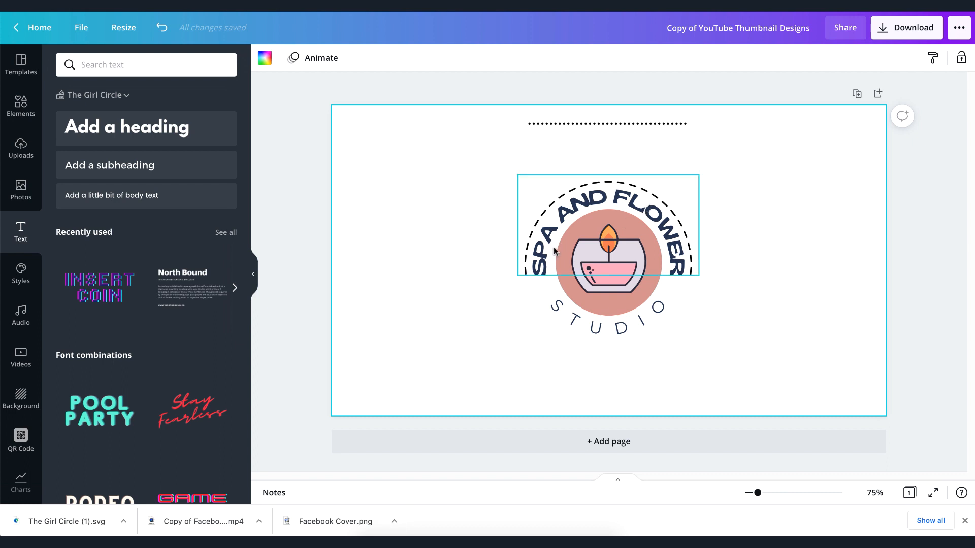
Duplicate the curved "STUDIO" text below the badge and replace the copy's text with "EST.".
{"action": "left_click", "coordinate": [602, 332]}
{"action": "left_click_drag", "start_coordinate": [602, 332], "coordinate": [597, 389]}
{"action": "double_click", "coordinate": [603, 361]}
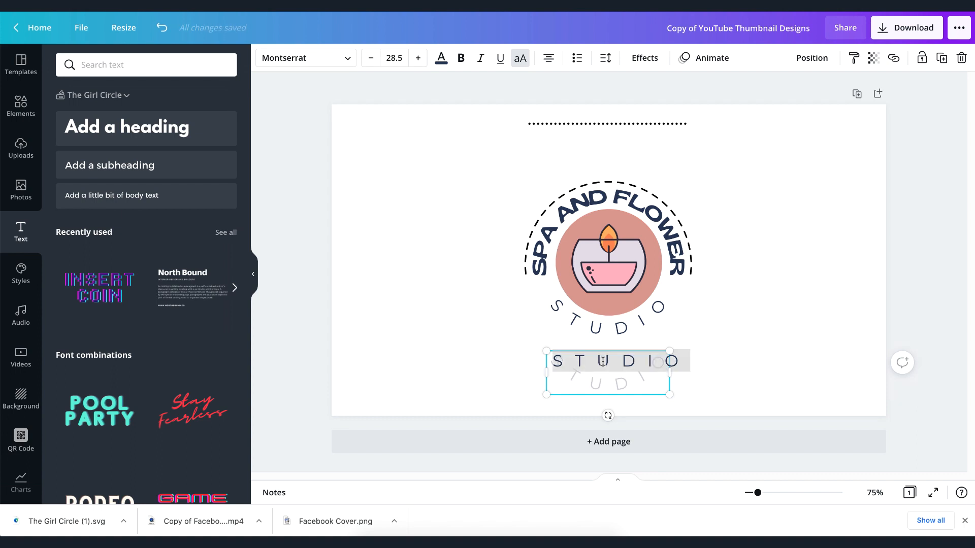
{"action": "type", "text": "EST."}
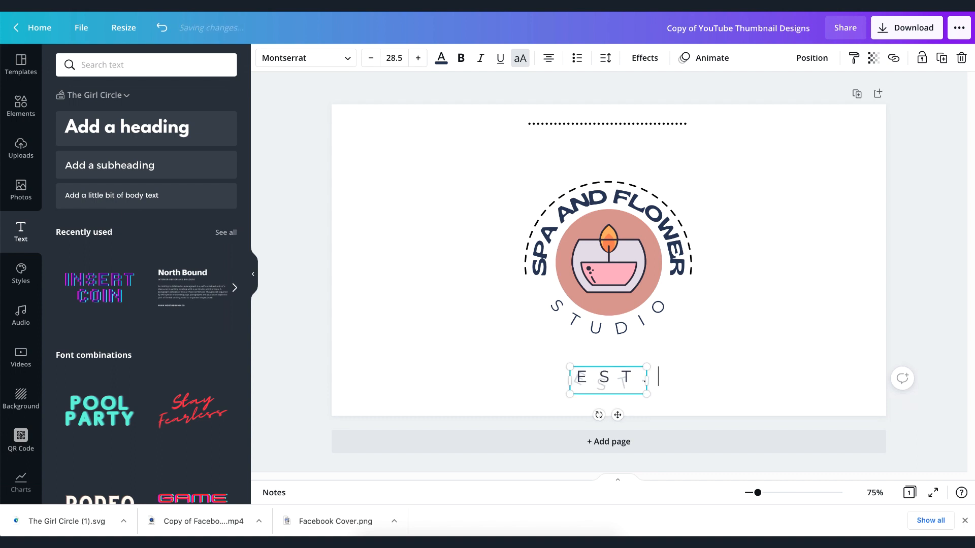
{"action": "left_click", "coordinate": [802, 152]}
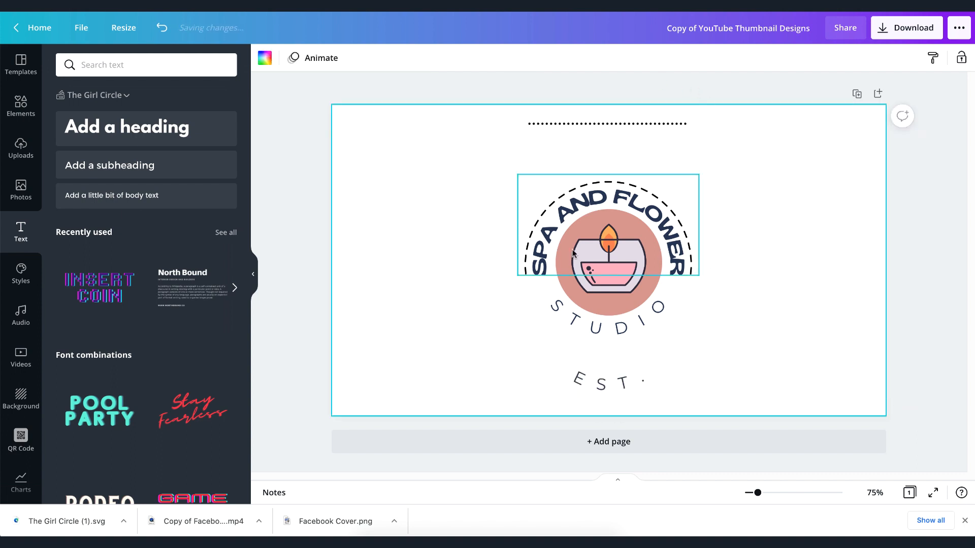
Remove the Curve shape from the "EST." text so it runs straight.
{"action": "left_click", "coordinate": [601, 381]}
{"action": "left_click", "coordinate": [644, 58]}
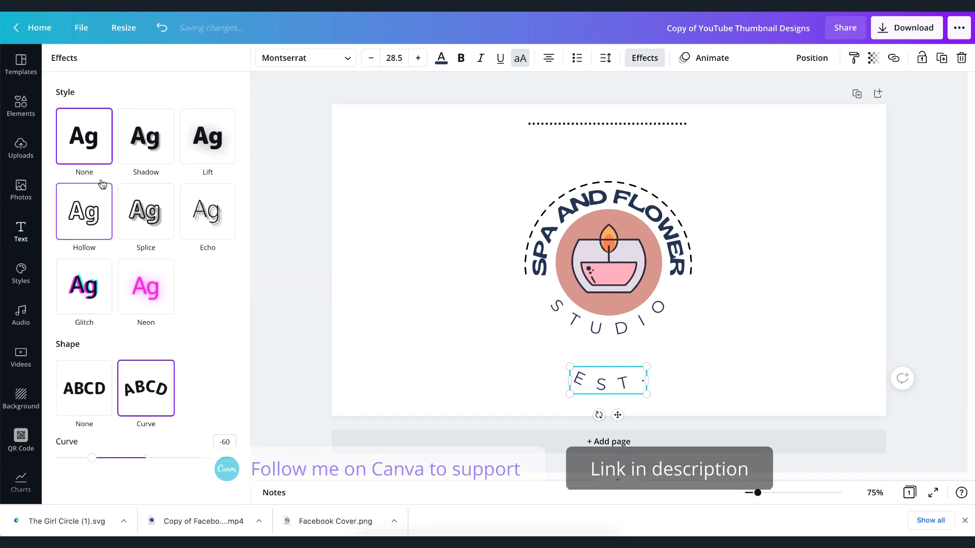
{"action": "left_click", "coordinate": [93, 379]}
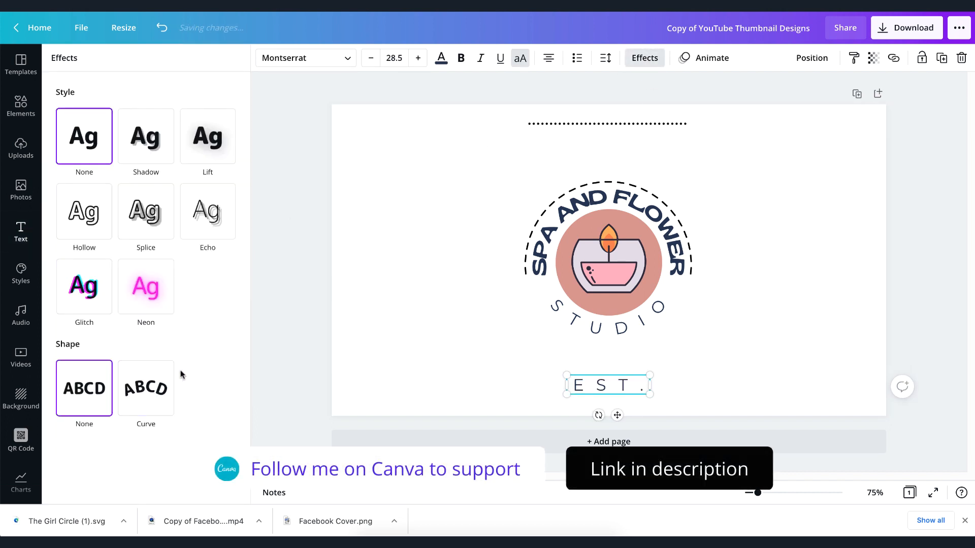
Tighten the "EST." letter spacing, shrink it to size 14.2 and place one copy on each side of the circle under the arc ends.
{"action": "left_click", "coordinate": [605, 58]}
{"action": "left_click_drag", "start_coordinate": [746, 97], "coordinate": [705, 97]}
{"action": "left_click_drag", "start_coordinate": [632, 396], "coordinate": [676, 310]}
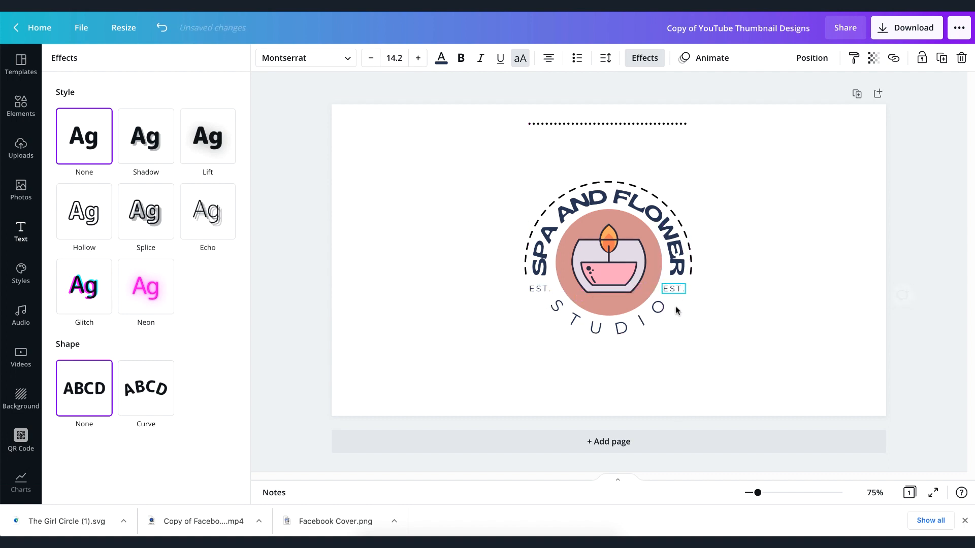
Change the "EST." copy on the circle's right side to "2021." and nudge it under the end of the dashed arc.
{"action": "double_click", "coordinate": [673, 289]}
{"action": "type", "text": "202"}
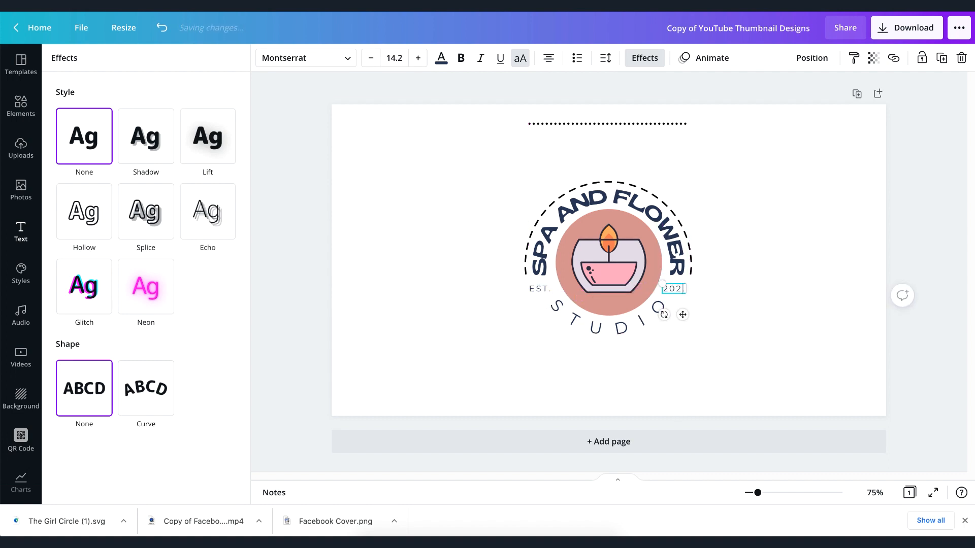
{"action": "type", "text": "1"}
{"action": "left_click_drag", "start_coordinate": [683, 316], "coordinate": [687, 318]}
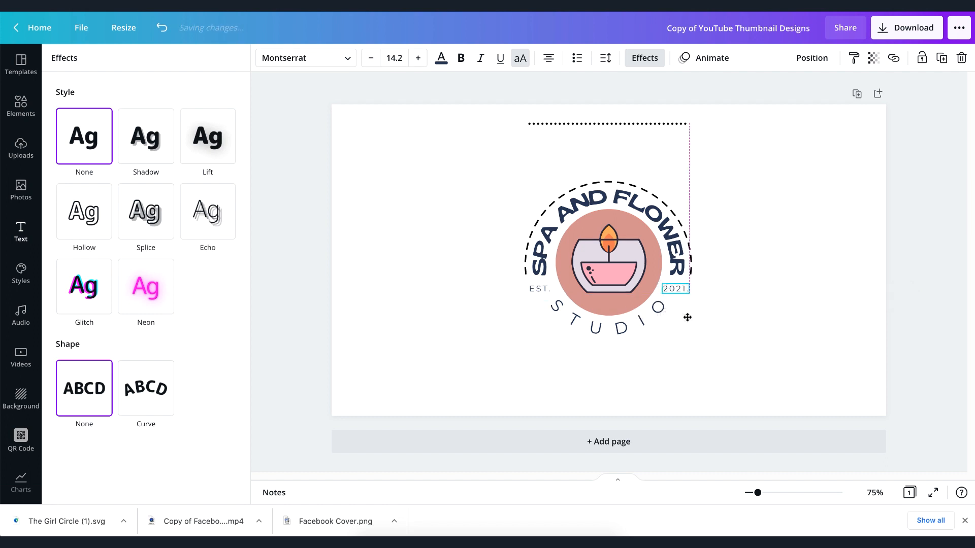
{"action": "left_click", "coordinate": [746, 329]}
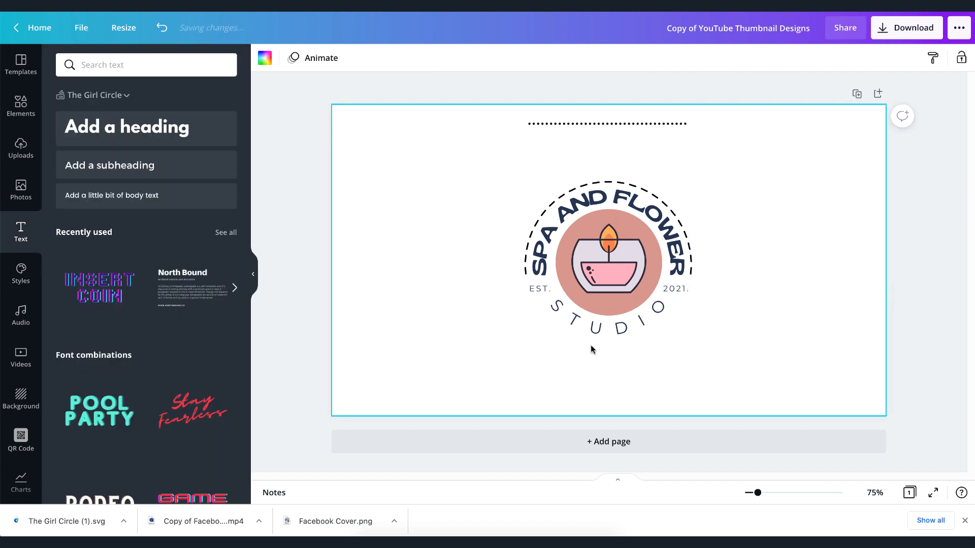
{"action": "left_click", "coordinate": [664, 288]}
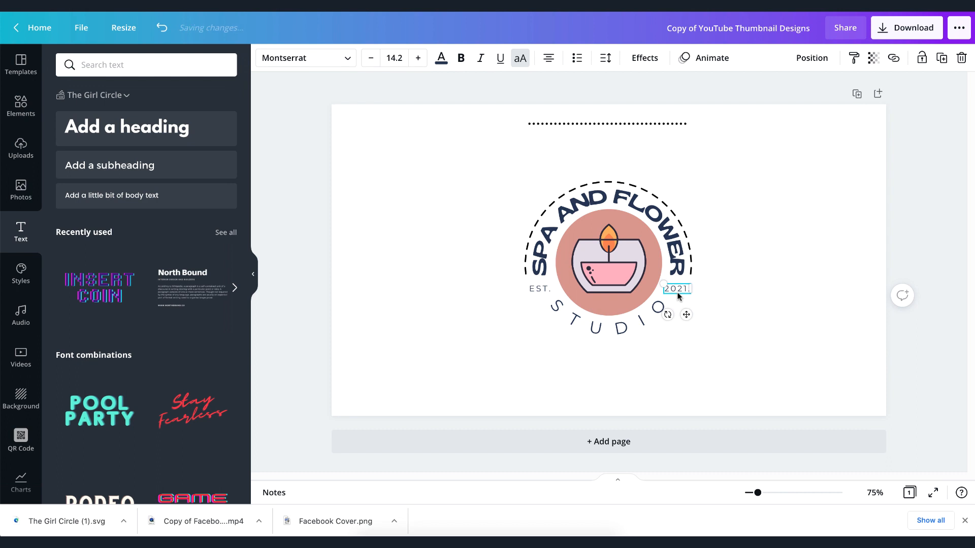
{"action": "left_click", "coordinate": [779, 190]}
Delete the dotted line above the badge and scale the whole badge down at the center of the page.
{"action": "left_click", "coordinate": [618, 123]}
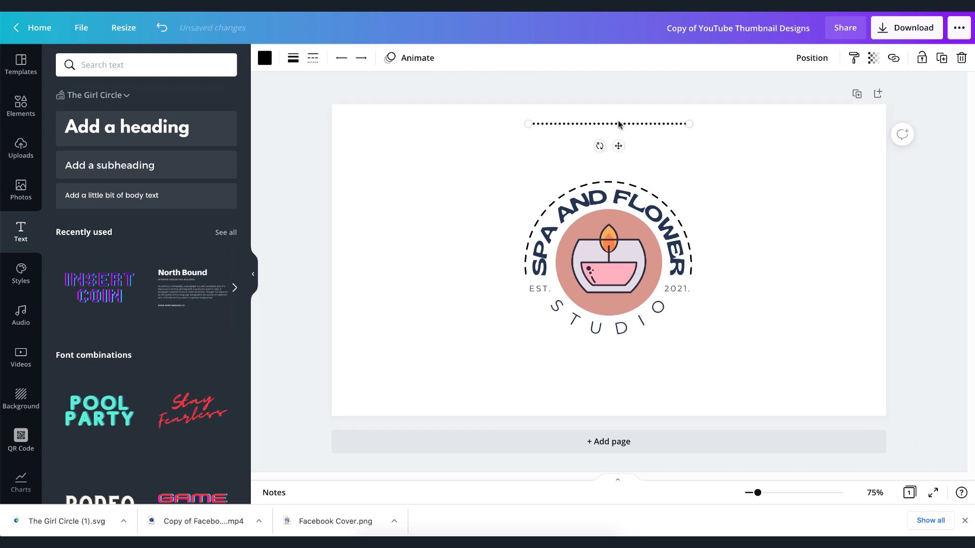
{"action": "key", "text": "Delete"}
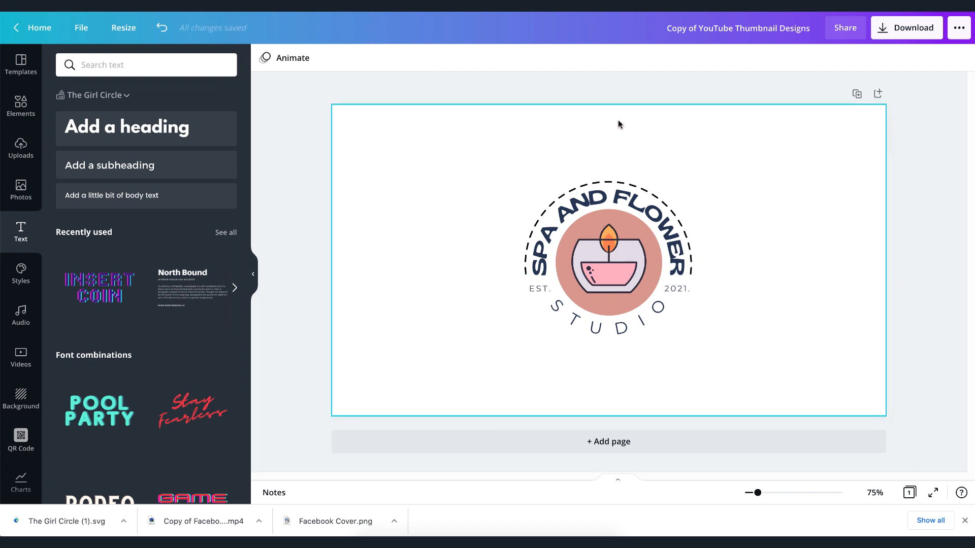
{"action": "left_click_drag", "start_coordinate": [473, 166], "coordinate": [673, 317]}
{"action": "left_click", "coordinate": [728, 249]}
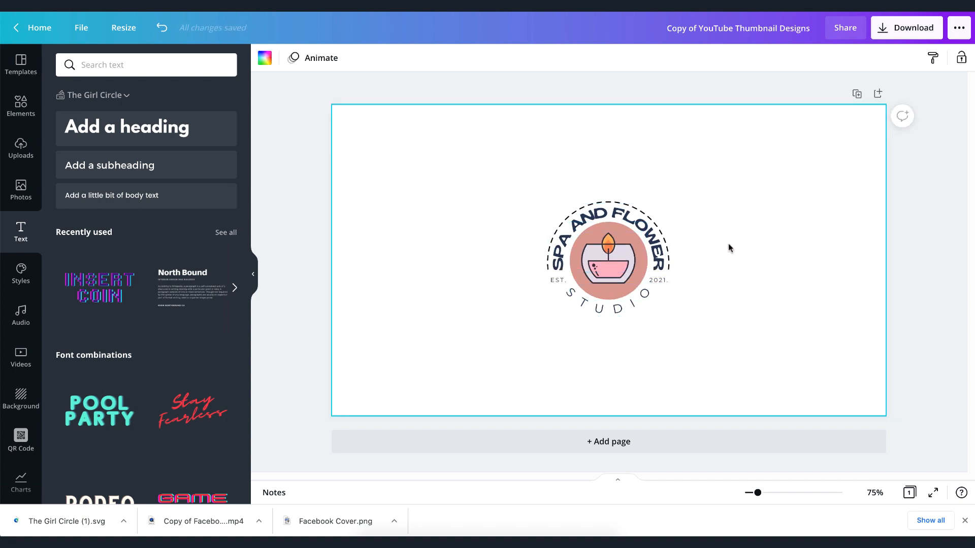